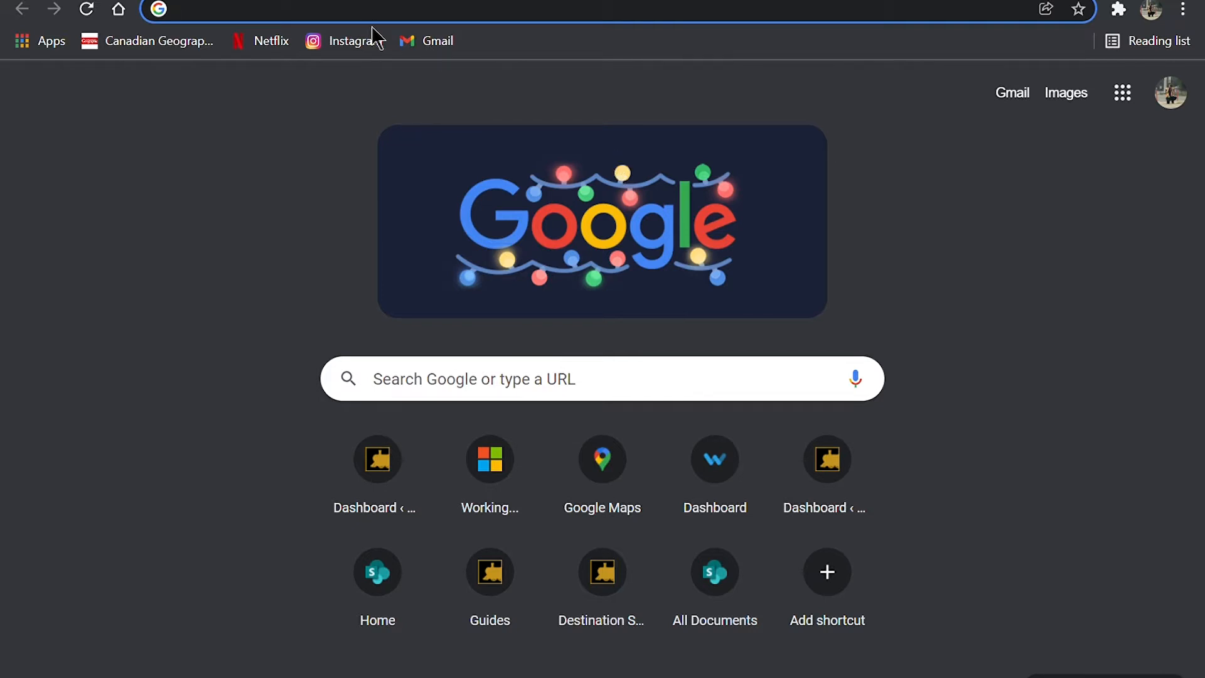
Step: Search the web for Google My Business and open the Manage Your Business Profile page
{"action": "type", "text": "google"}
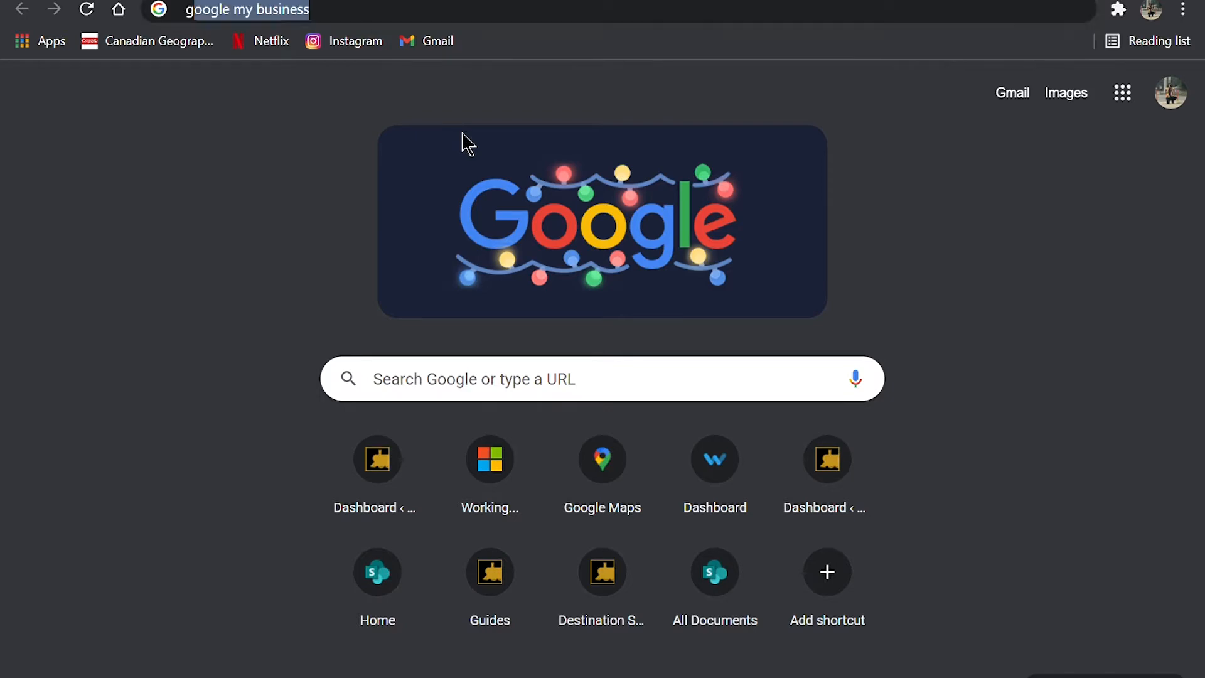
{"action": "type", "text": " my busi"}
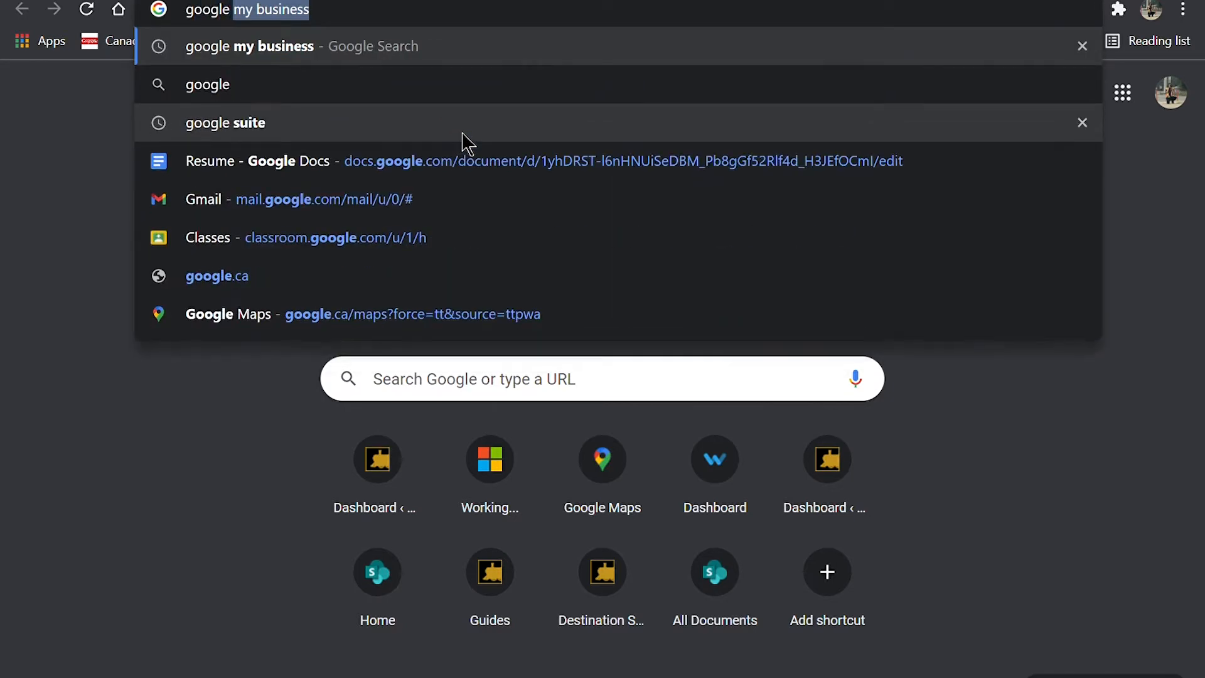
{"action": "type", "text": "nerss"}
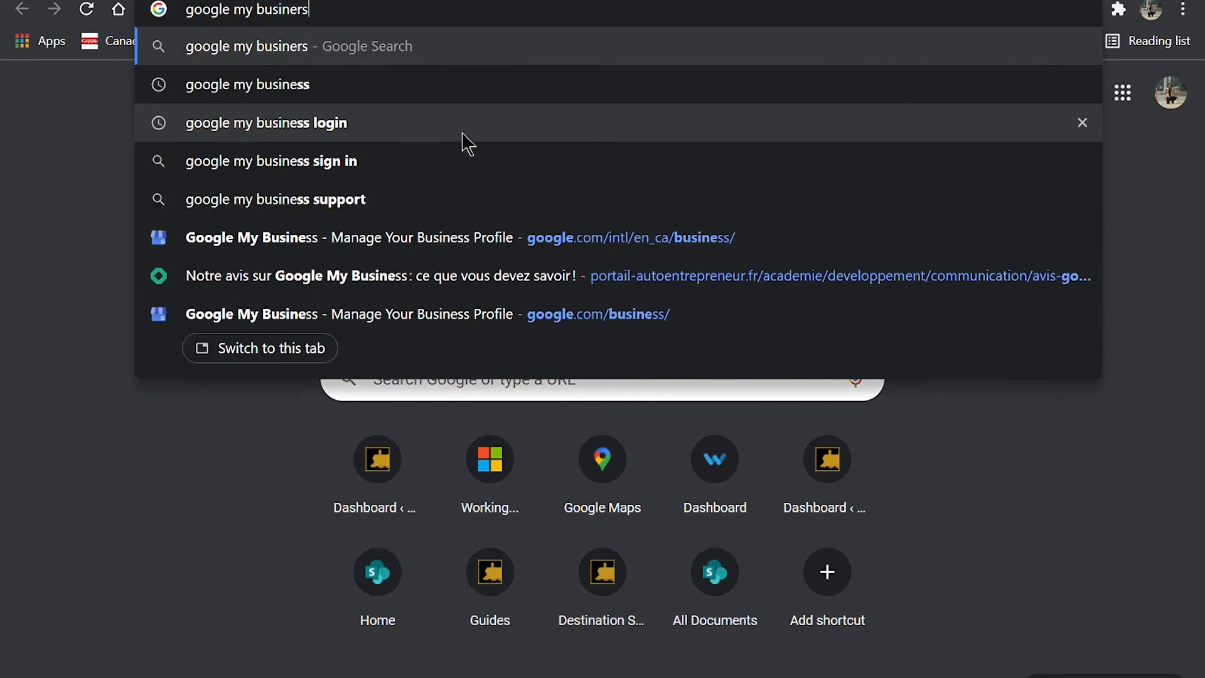
{"action": "key", "text": "Return"}
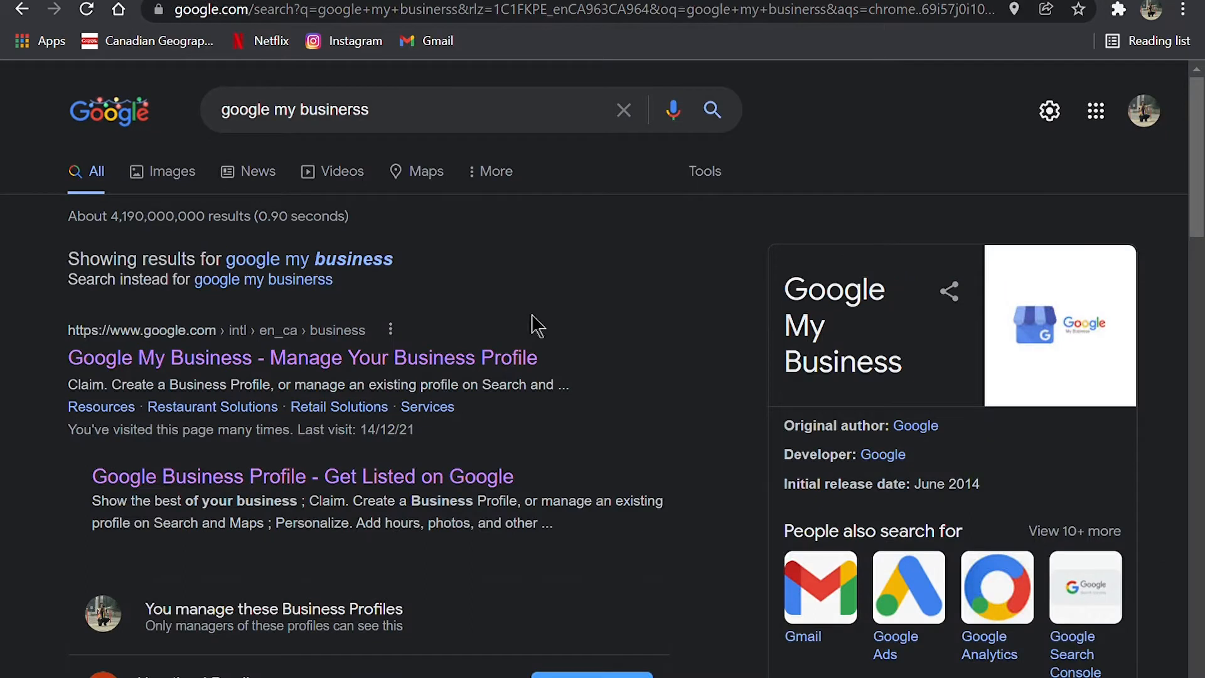
{"action": "left_click", "coordinate": [487, 368]}
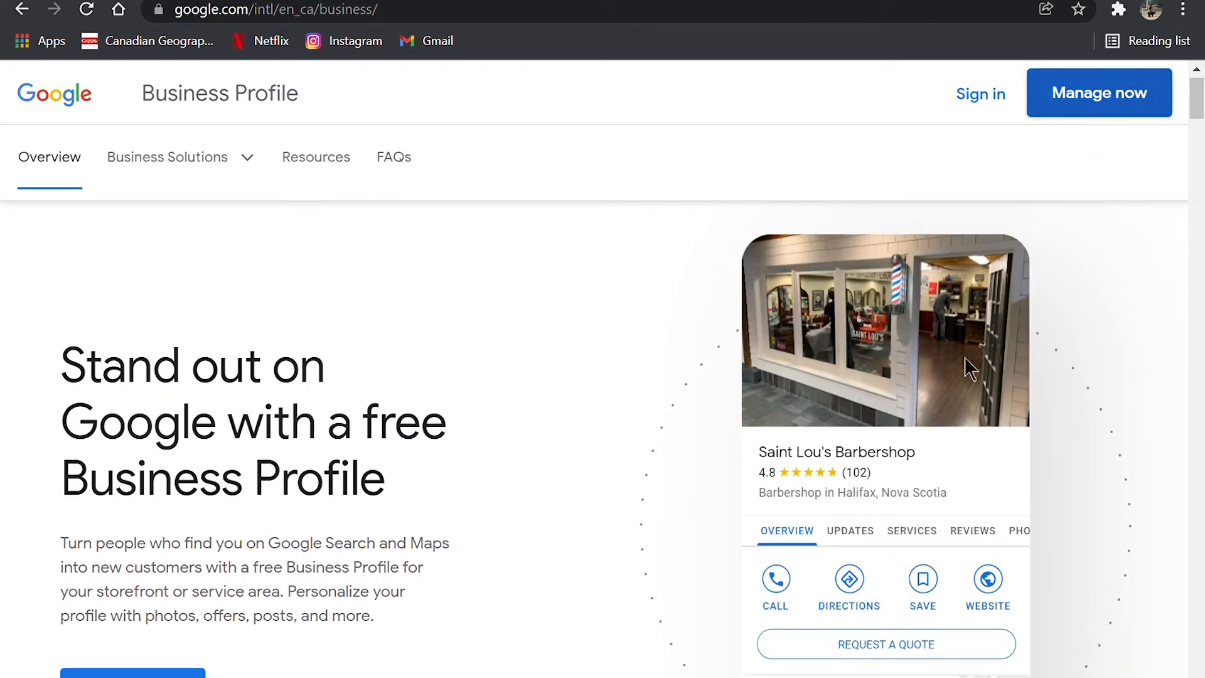
Step: Go to the managed businesses list and start adding a new business
{"action": "left_click", "coordinate": [1099, 92]}
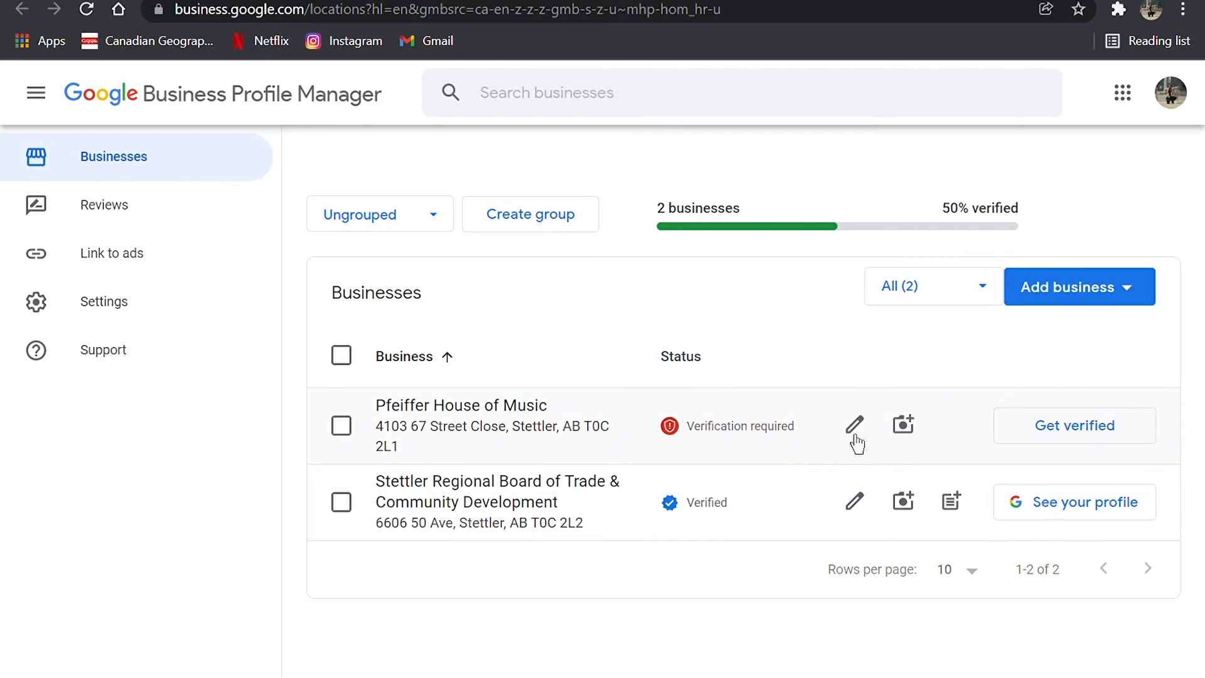
{"action": "left_click", "coordinate": [1090, 286]}
{"action": "left_click", "coordinate": [1022, 349]}
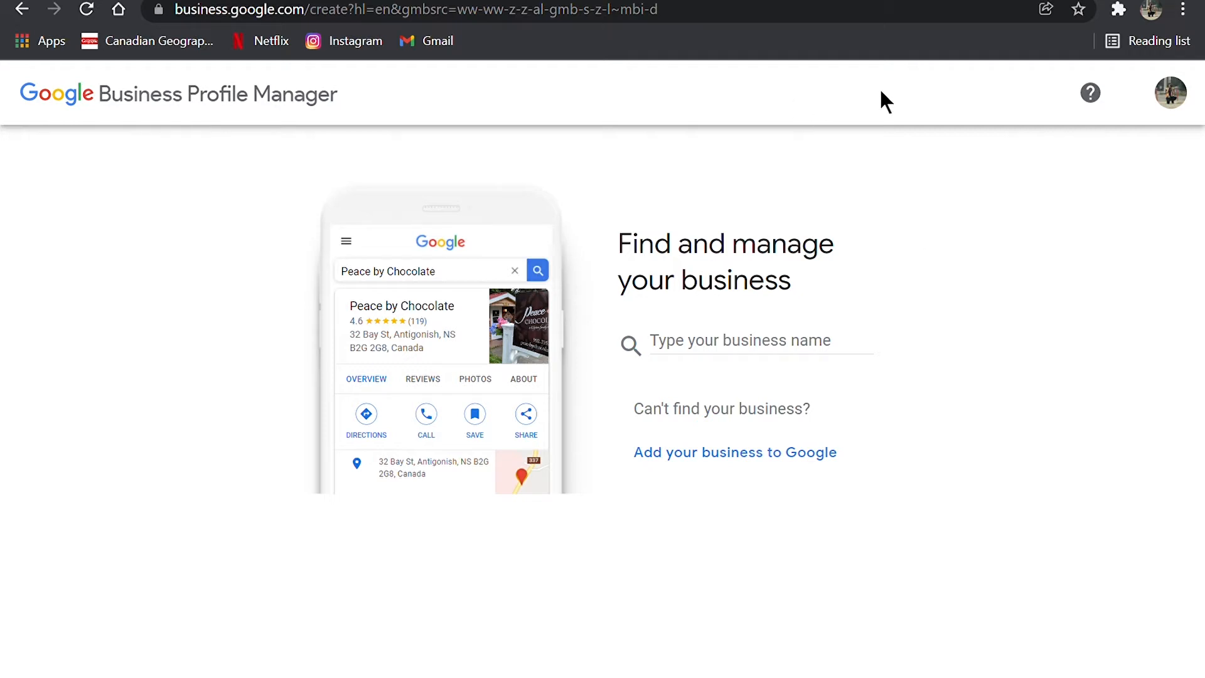
Step: Search the web for "byrons beef bagels" and look through the results for an existing business listing
{"action": "left_click", "coordinate": [807, 13]}
{"action": "key", "text": "BackSpace"}
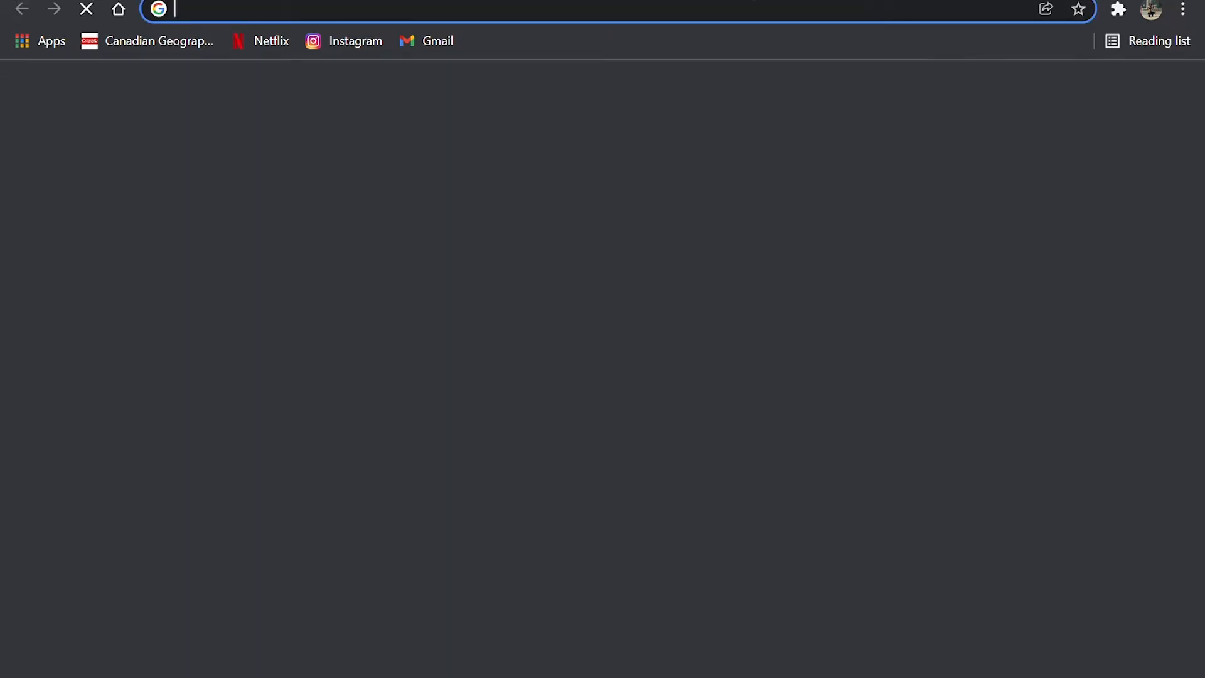
{"action": "type", "text": "by"}
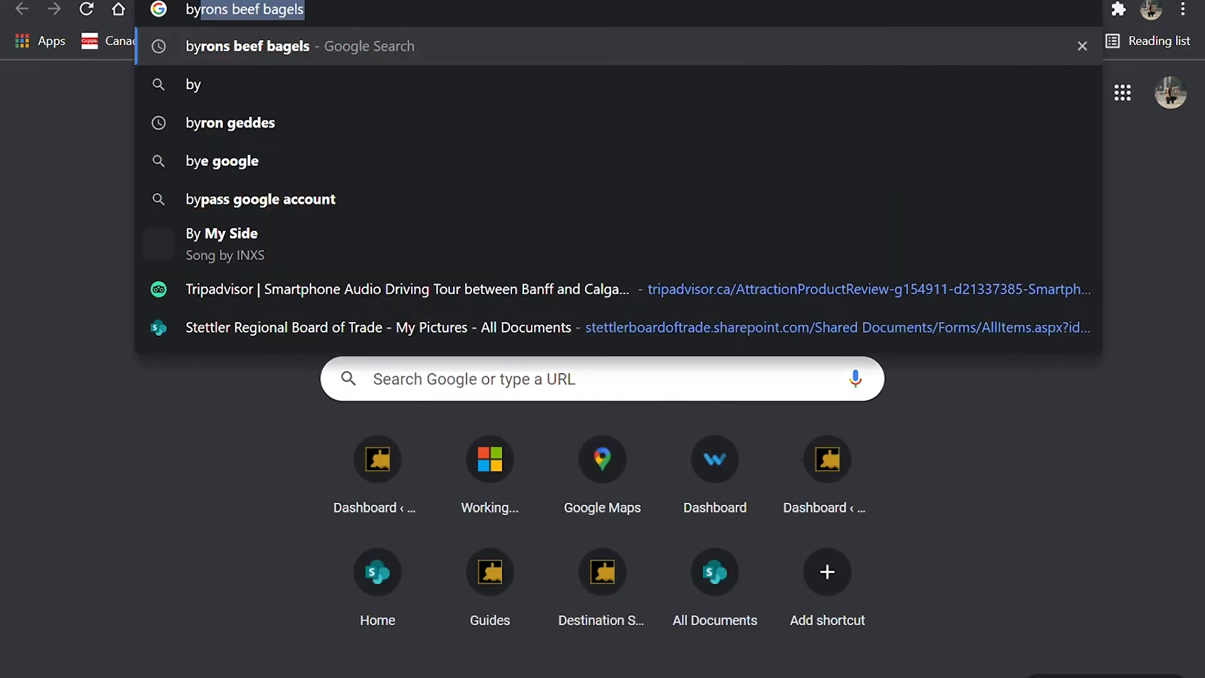
{"action": "type", "text": "ron"}
{"action": "key", "text": "BackSpace"}
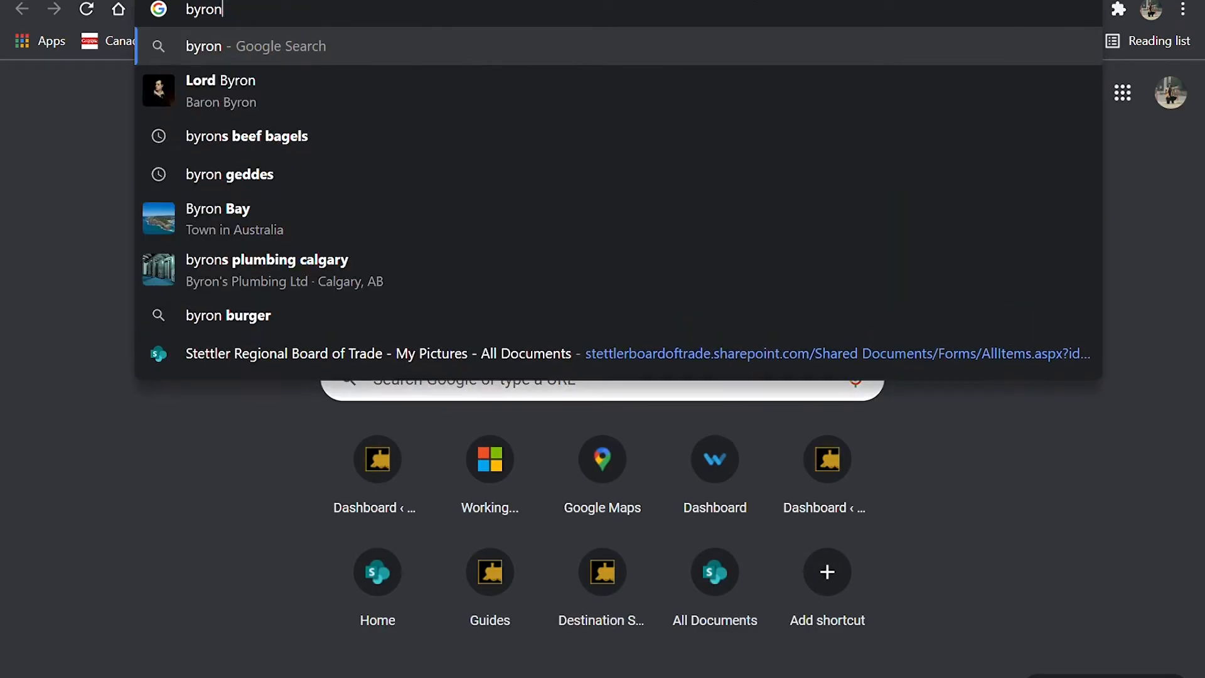
{"action": "type", "text": "s beef ba"}
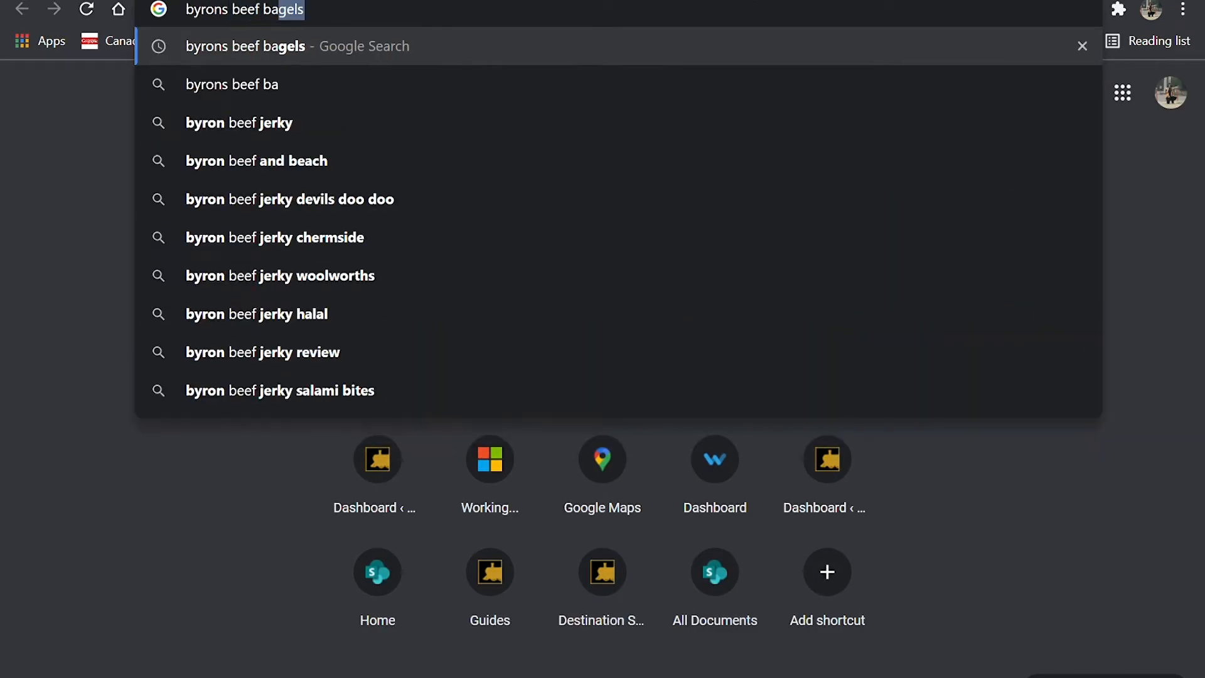
{"action": "type", "text": "gel"}
{"action": "key", "text": "Return"}
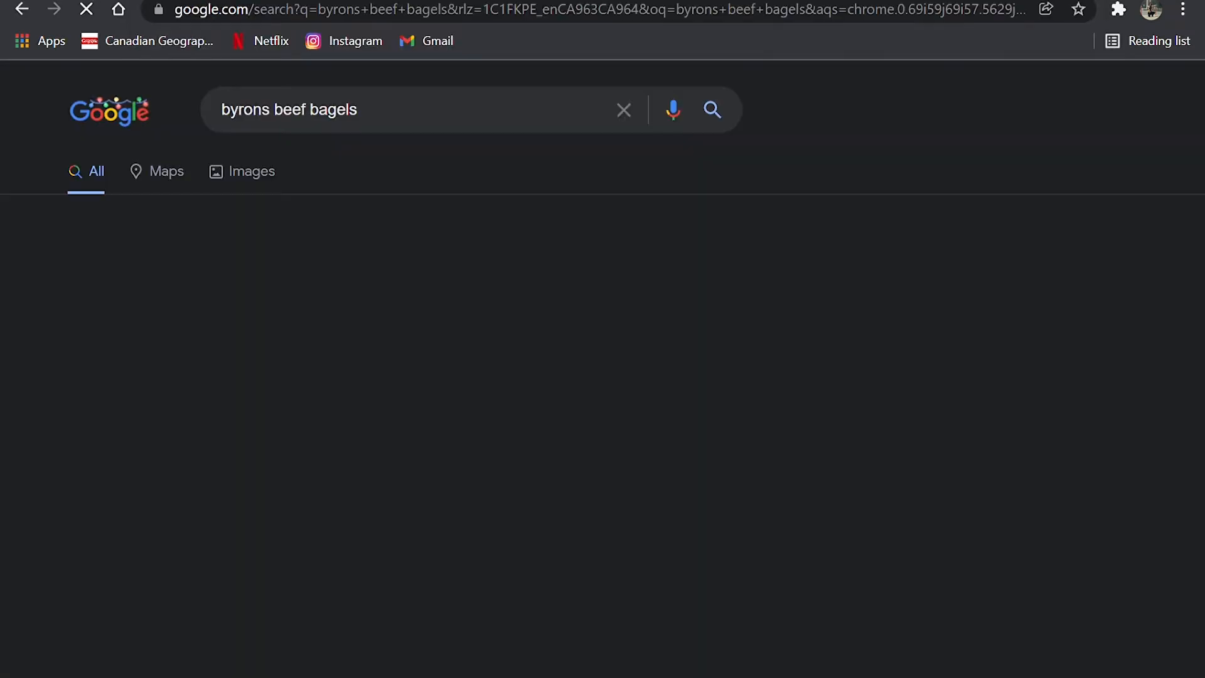
{"action": "scroll", "coordinate": [402, 263], "scroll_direction": "down", "scroll_amount": 5}
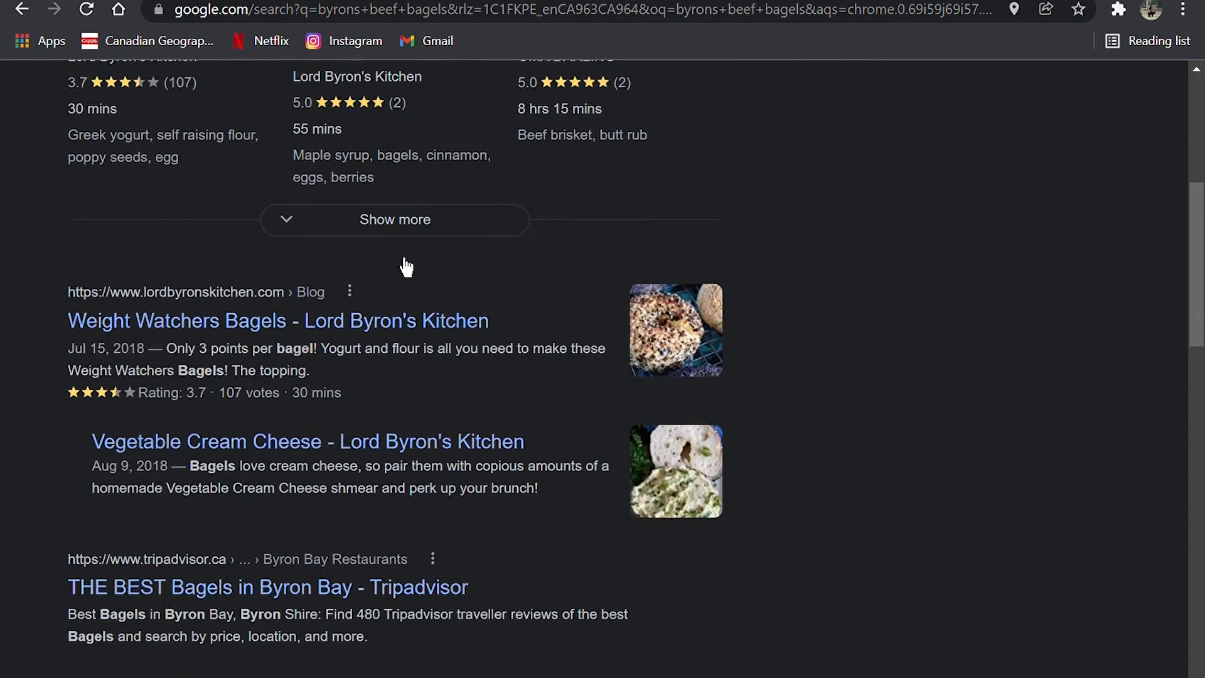
{"action": "scroll", "coordinate": [405, 266], "scroll_direction": "down", "scroll_amount": 5}
{"action": "scroll", "coordinate": [506, 376], "scroll_direction": "down", "scroll_amount": 1}
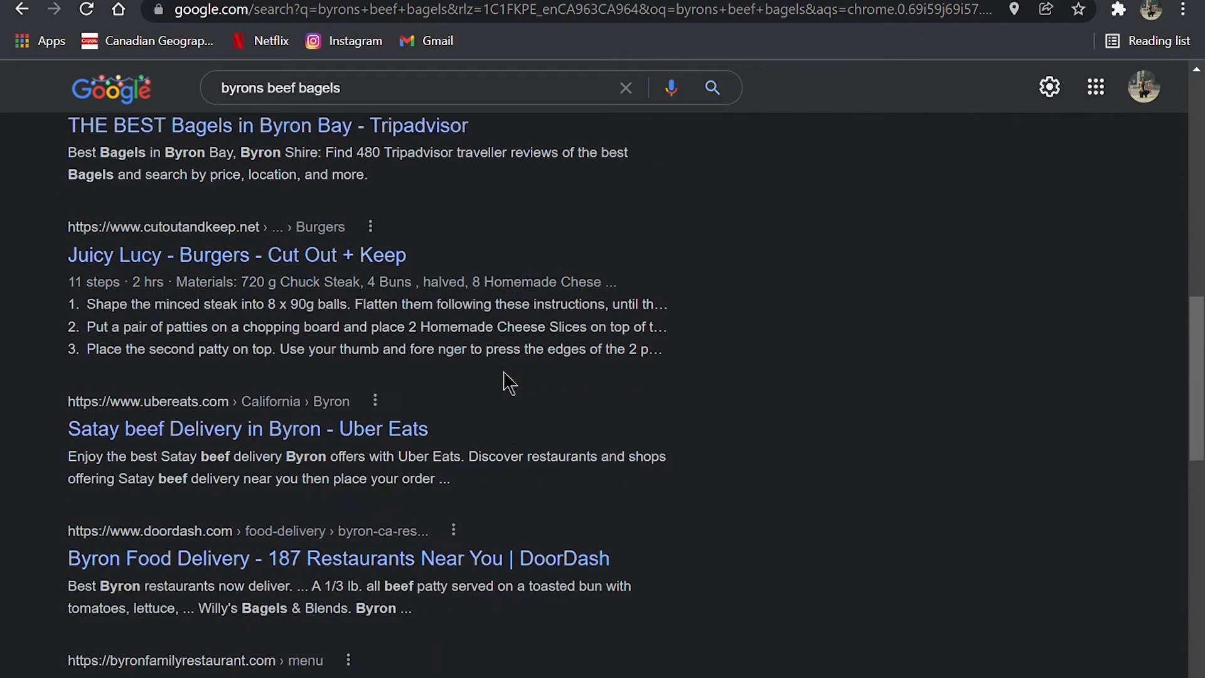
{"action": "scroll", "coordinate": [506, 377], "scroll_direction": "down", "scroll_amount": 1}
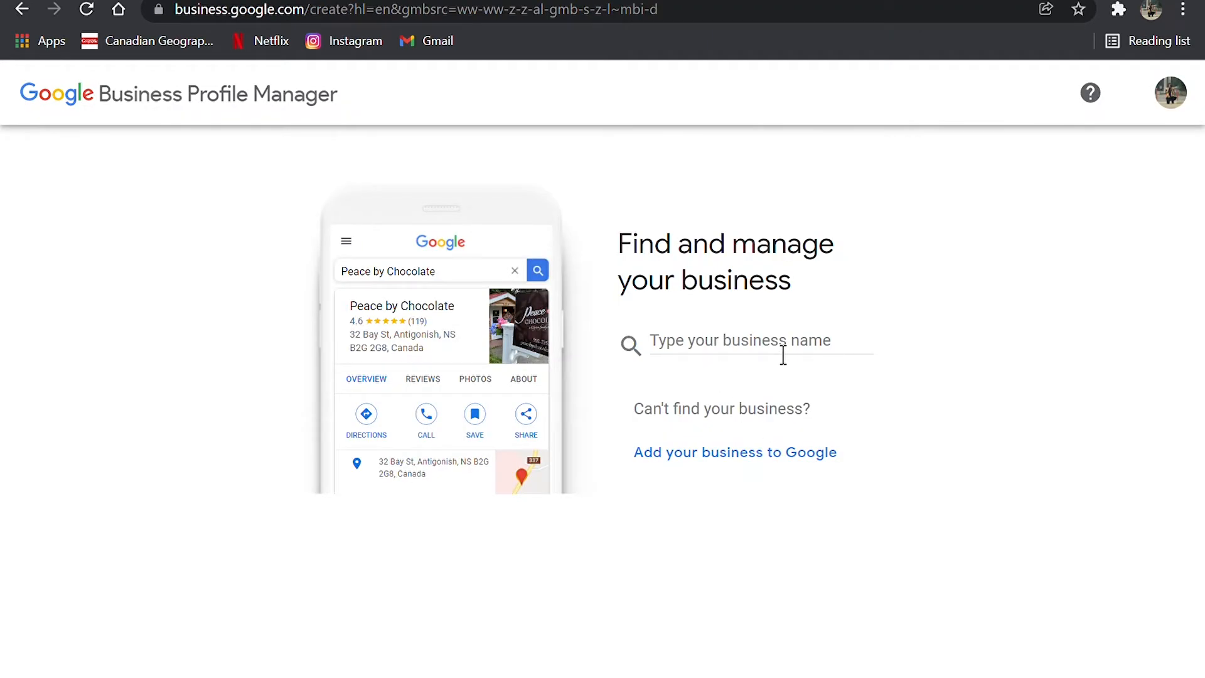
Step: Return to the Business Profile Manager and choose to add an unlisted business to Google
{"action": "left_click_drag", "start_coordinate": [836, 379], "coordinate": [824, 426]}
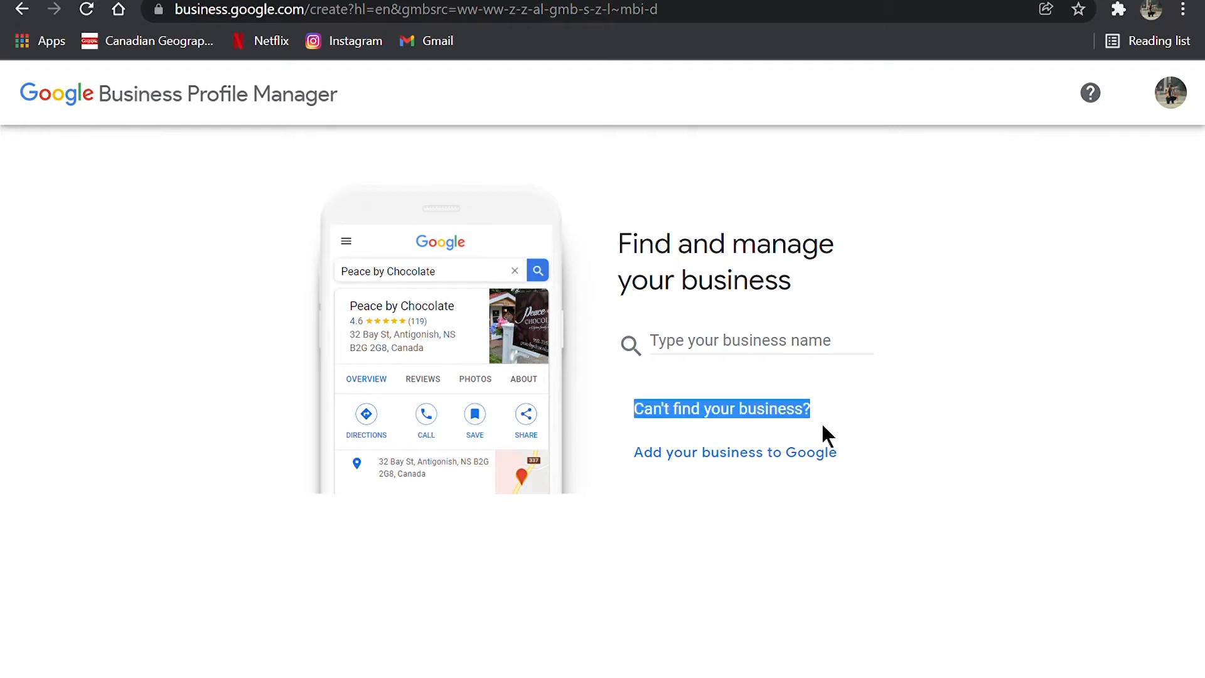
{"action": "left_click", "coordinate": [823, 433]}
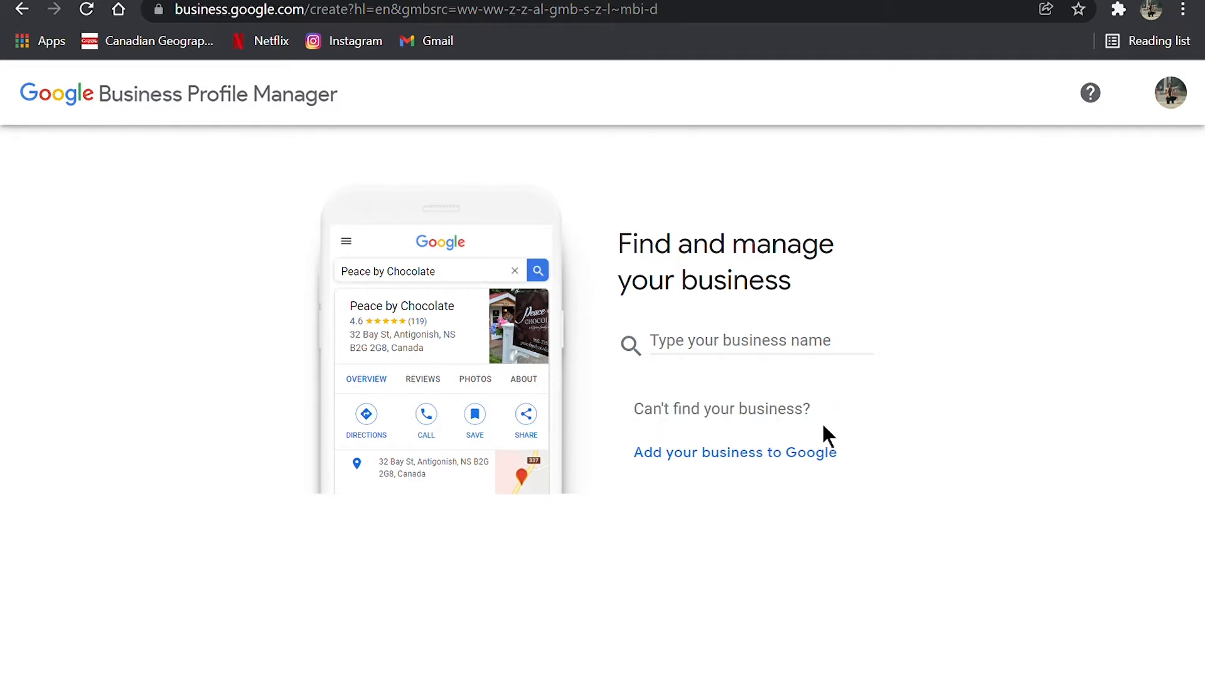
{"action": "left_click", "coordinate": [776, 464]}
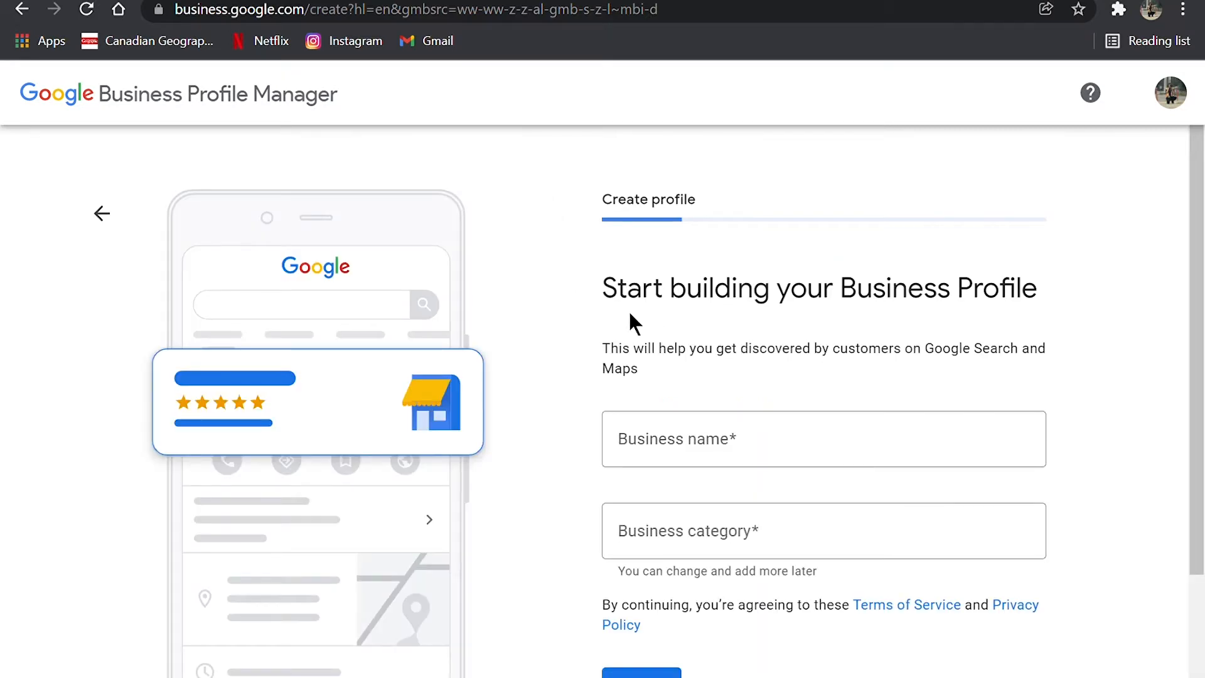
Step: Enter "Byrons's Beef Bagels" as the business name and choose to create a business with that name
{"action": "left_click", "coordinate": [719, 453]}
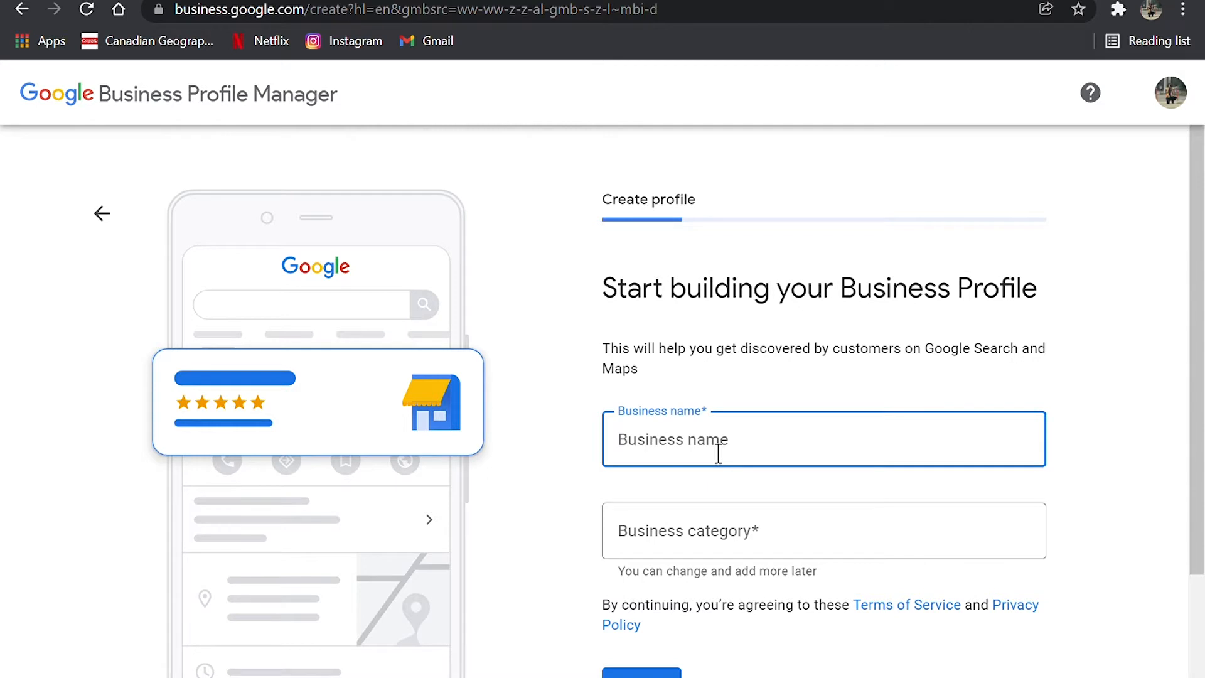
{"action": "type", "text": "Byrons"}
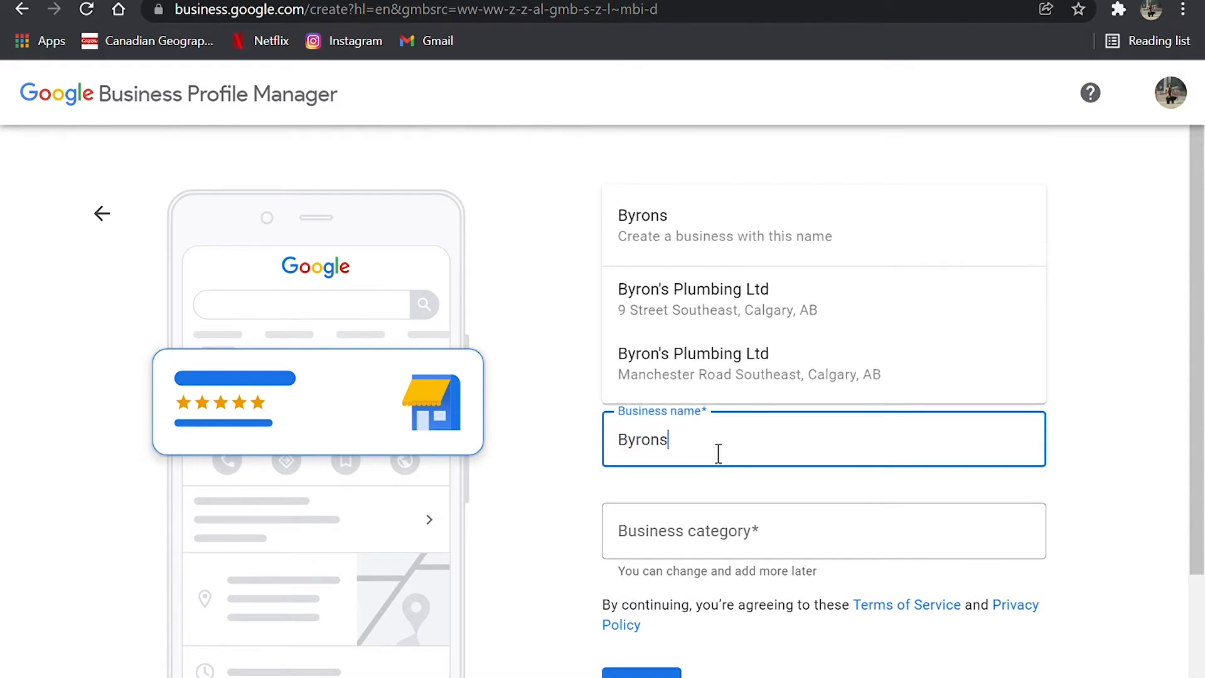
{"action": "type", "text": "'s Beef Bagek"}
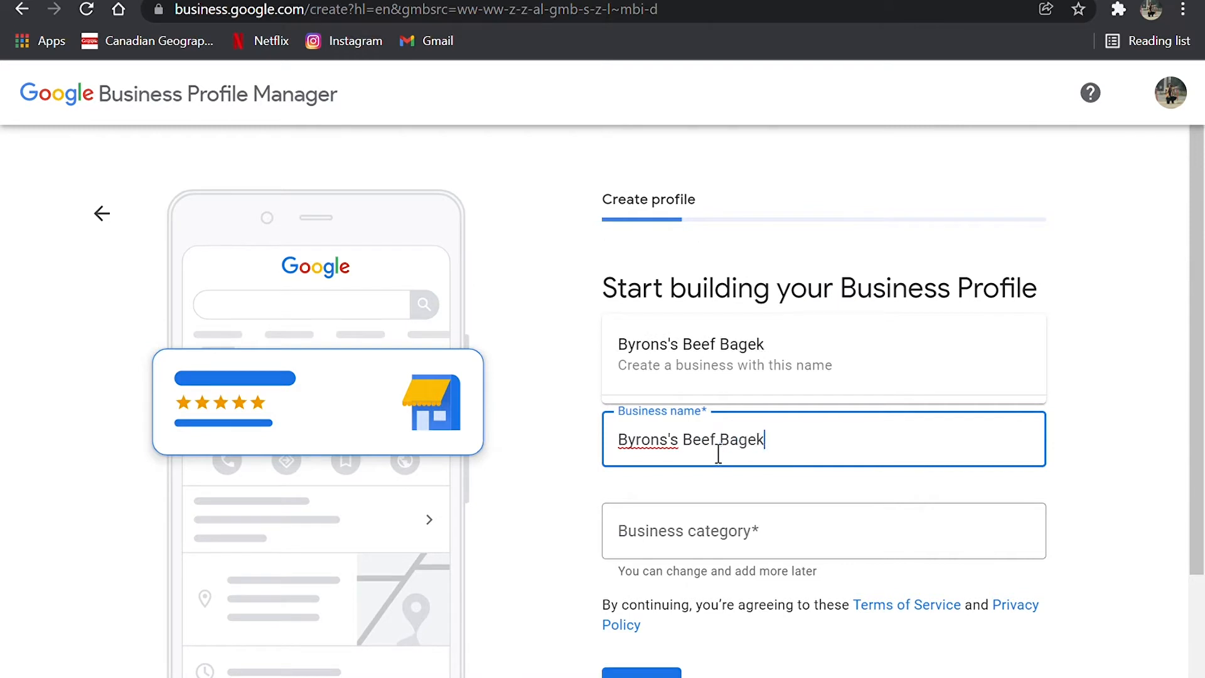
{"action": "key", "text": "BackSpace"}
{"action": "type", "text": "ls"}
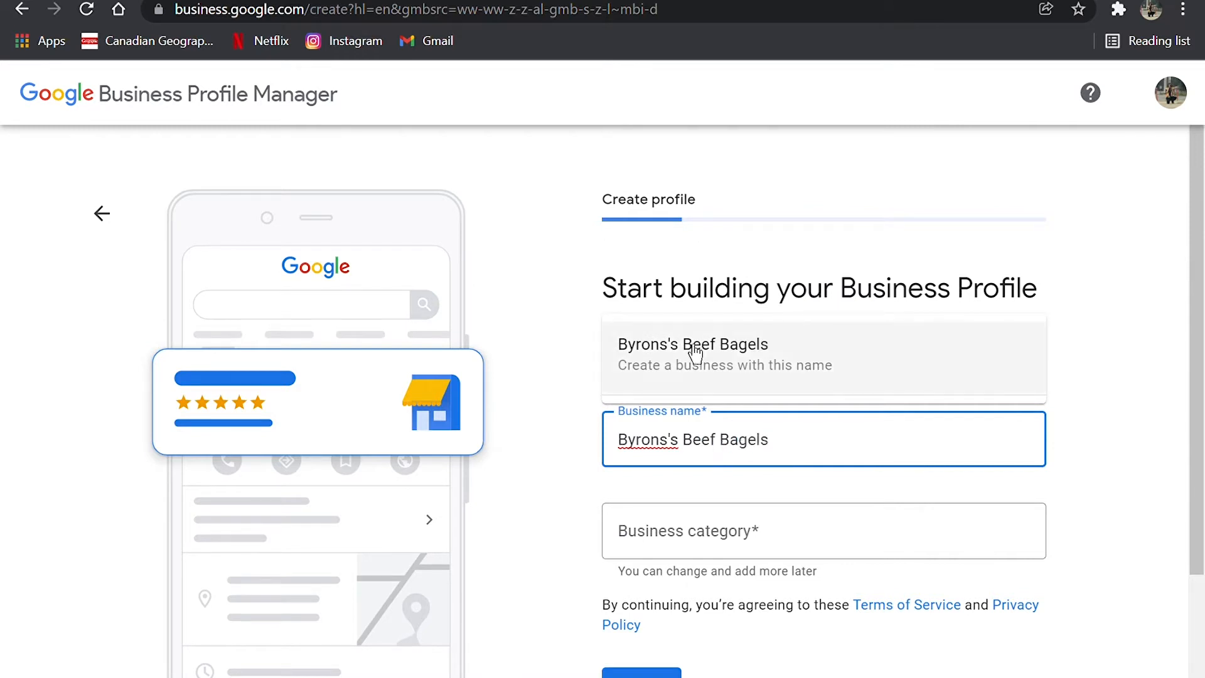
{"action": "left_click", "coordinate": [818, 367]}
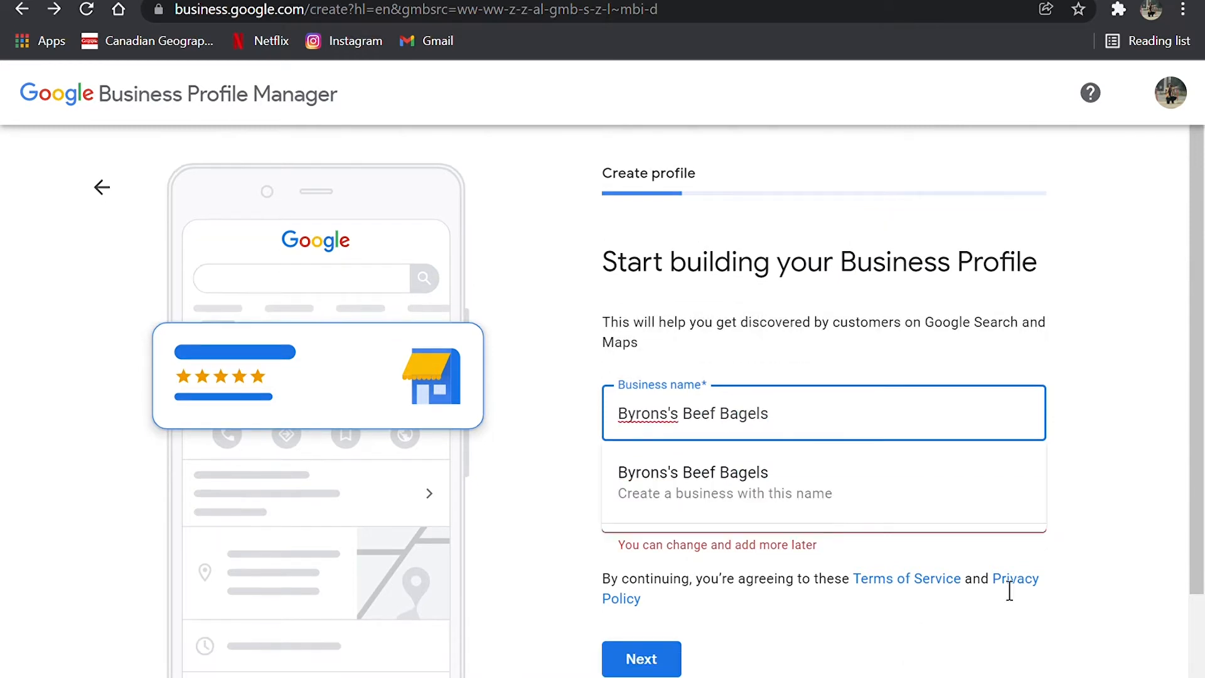
{"action": "left_click", "coordinate": [1131, 556]}
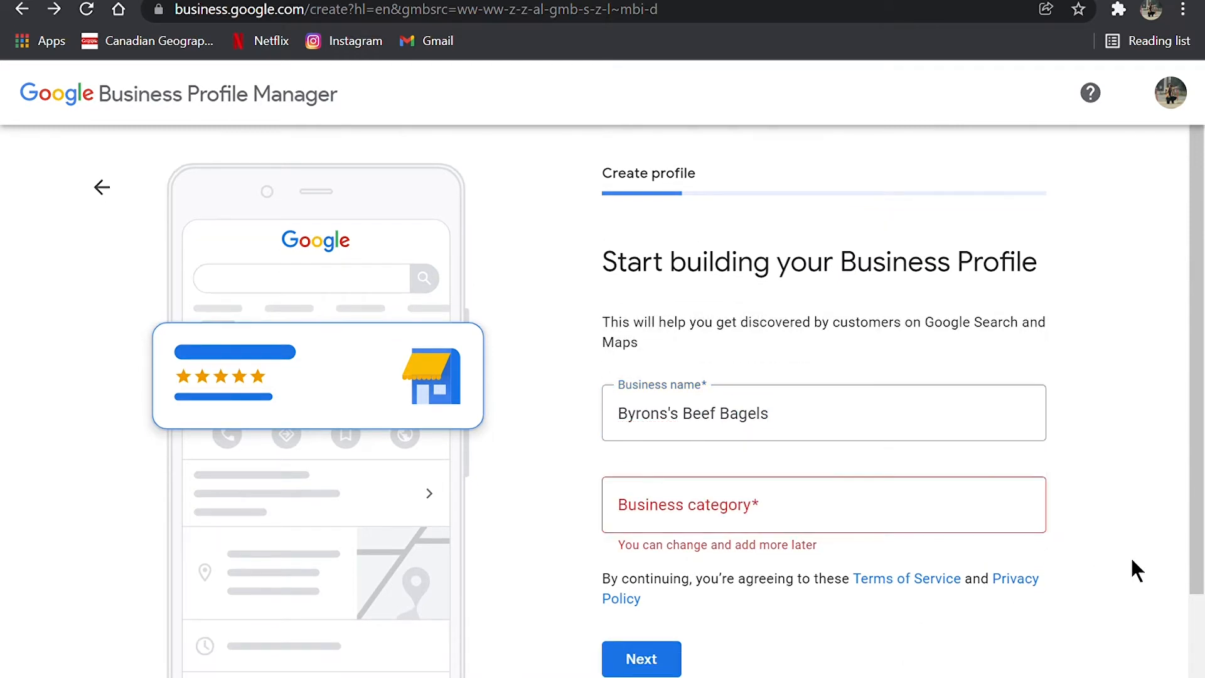
Step: Look up business categories matching "elect" and clear the entry
{"action": "left_click", "coordinate": [885, 522]}
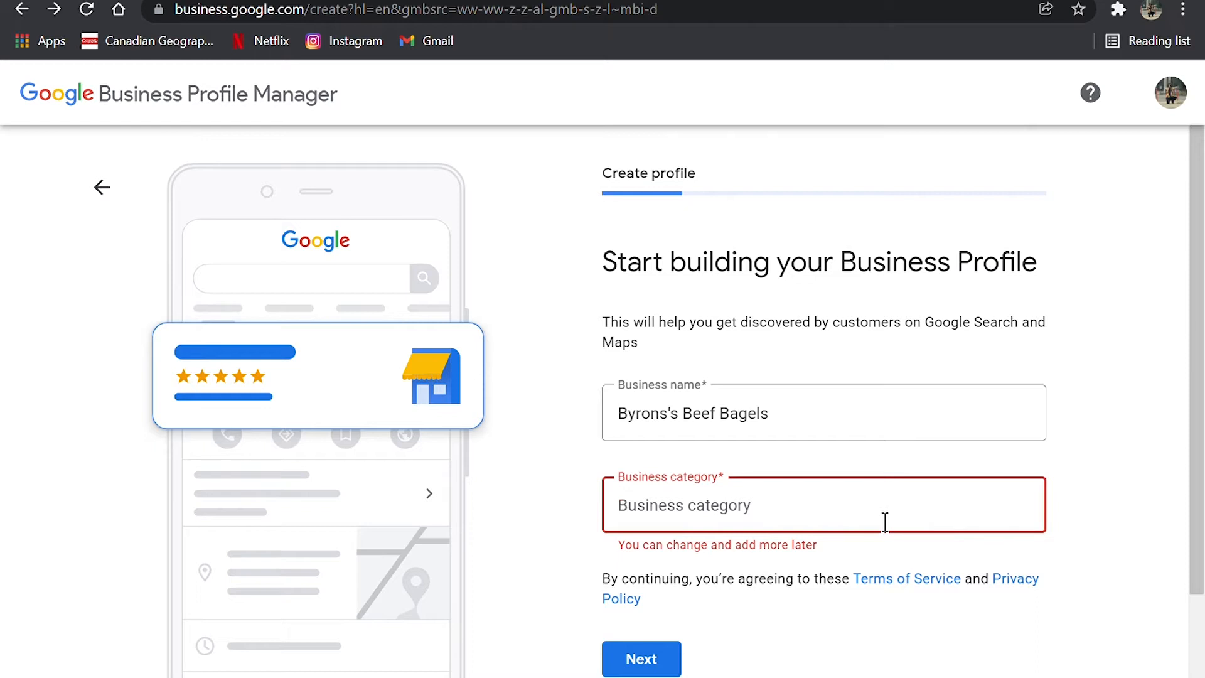
{"action": "type", "text": "electri"}
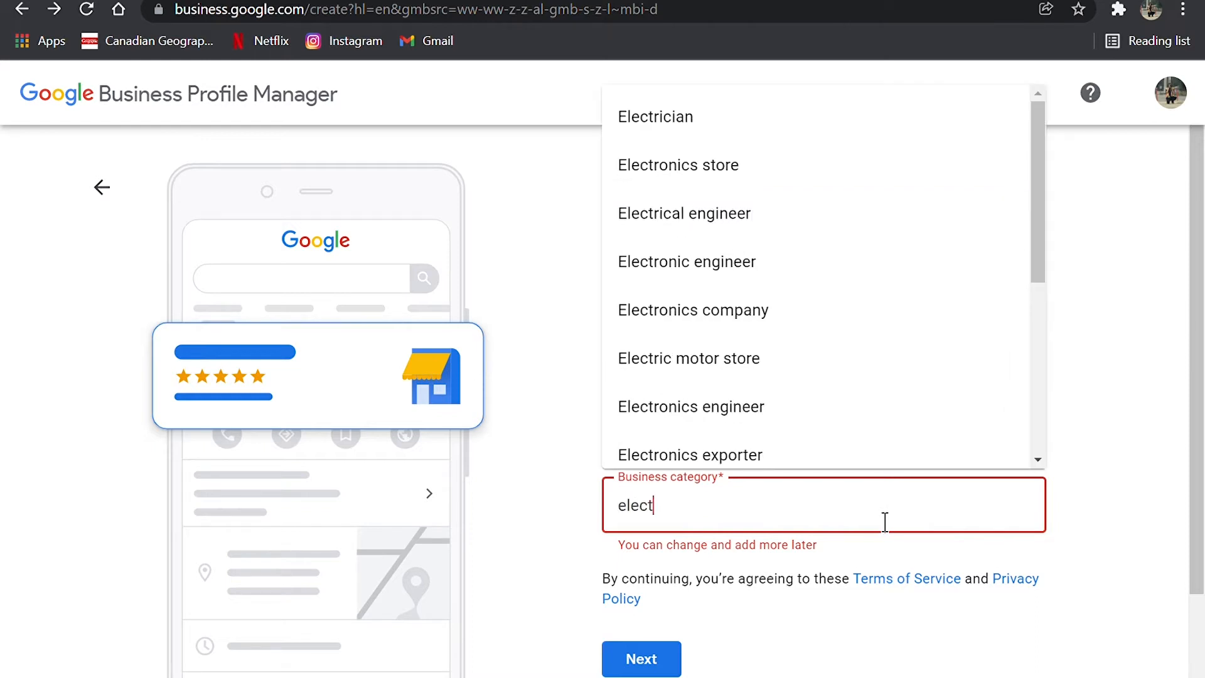
{"action": "key", "text": "BackSpace"}
{"action": "key", "text": "BackSpace"}
{"action": "key", "text": "BackSpace"}
{"action": "key", "text": "BackSpace"}
{"action": "key", "text": "BackSpace"}
{"action": "key", "text": "BackSpace"}
{"action": "key", "text": "BackSpace"}
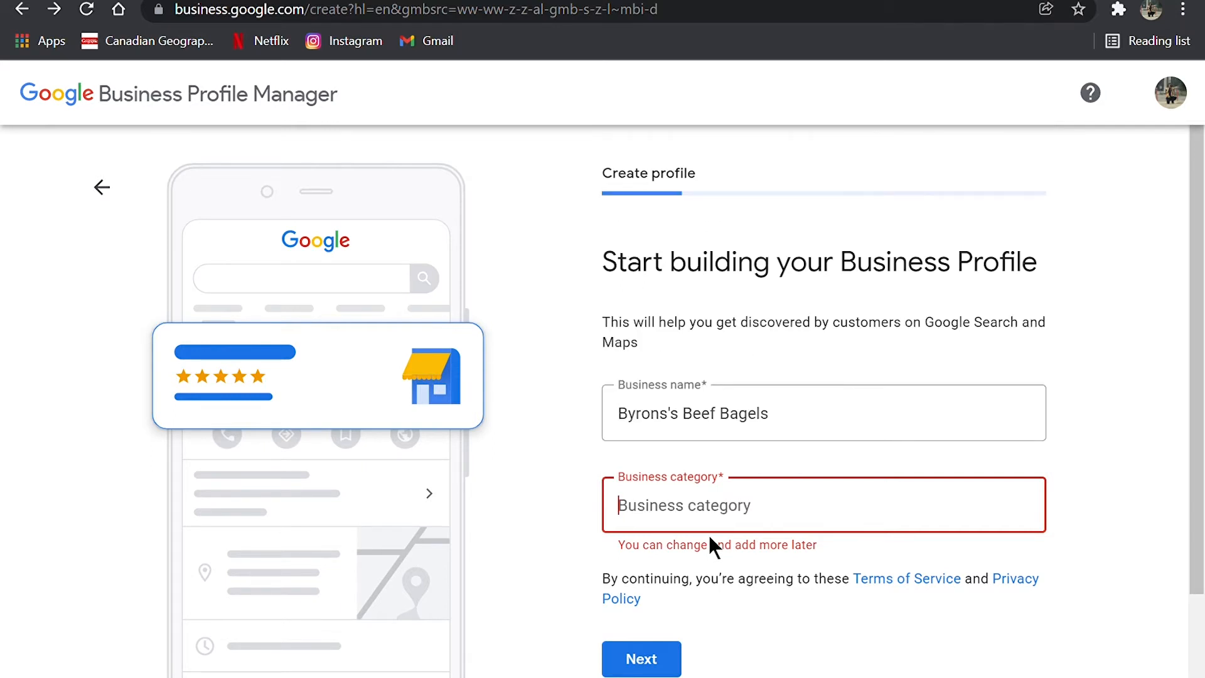
Step: Try "violin" and "violin repair" as the business category, and clear the entry
{"action": "type", "text": "violin"}
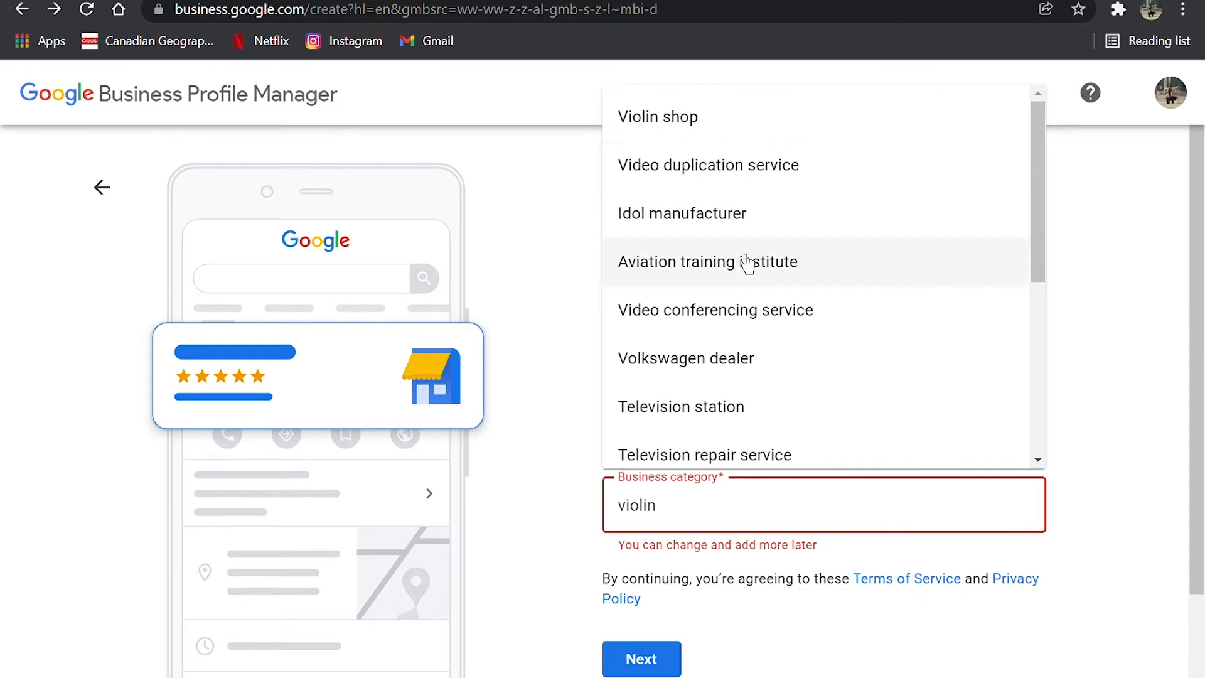
{"action": "type", "text": "repair"}
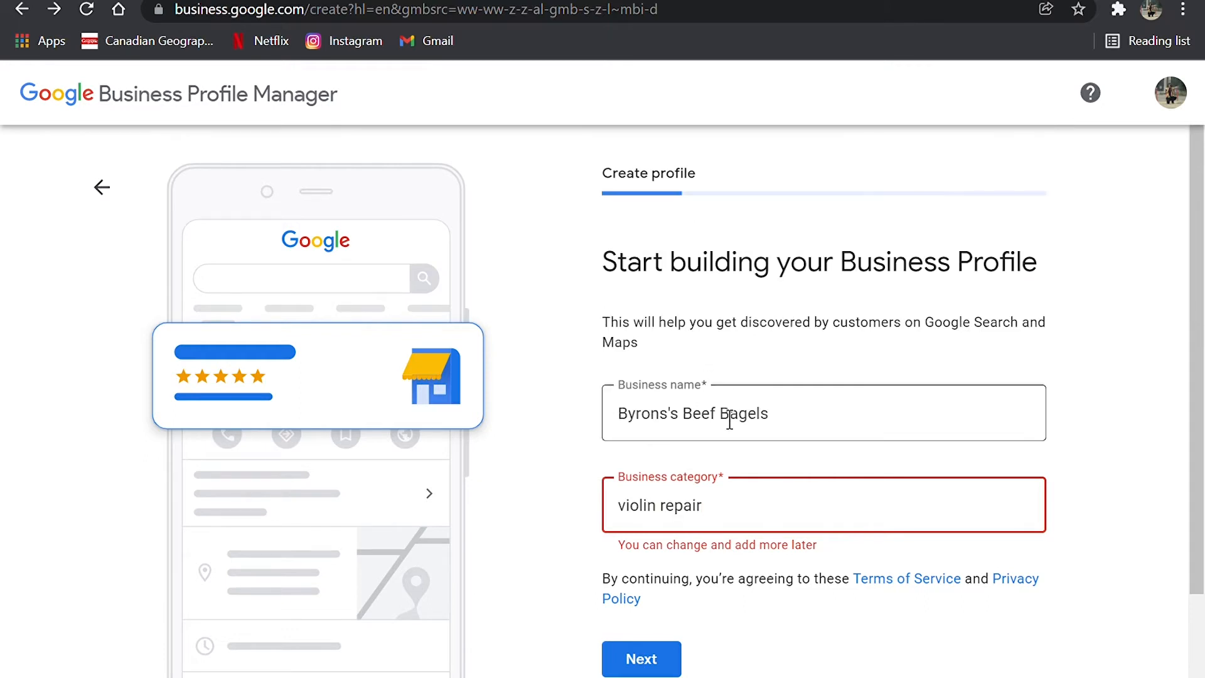
{"action": "key", "text": "BackSpace"}
{"action": "key", "text": "BackSpace"}
{"action": "key", "text": "BackSpace"}
{"action": "key", "text": "BackSpace"}
{"action": "key", "text": "BackSpace"}
{"action": "key", "text": "BackSpace"}
{"action": "key", "text": "BackSpace"}
{"action": "key", "text": "BackSpace"}
{"action": "key", "text": "BackSpace"}
{"action": "key", "text": "BackSpace"}
{"action": "key", "text": "BackSpace"}
{"action": "key", "text": "BackSpace"}
{"action": "key", "text": "BackSpace"}
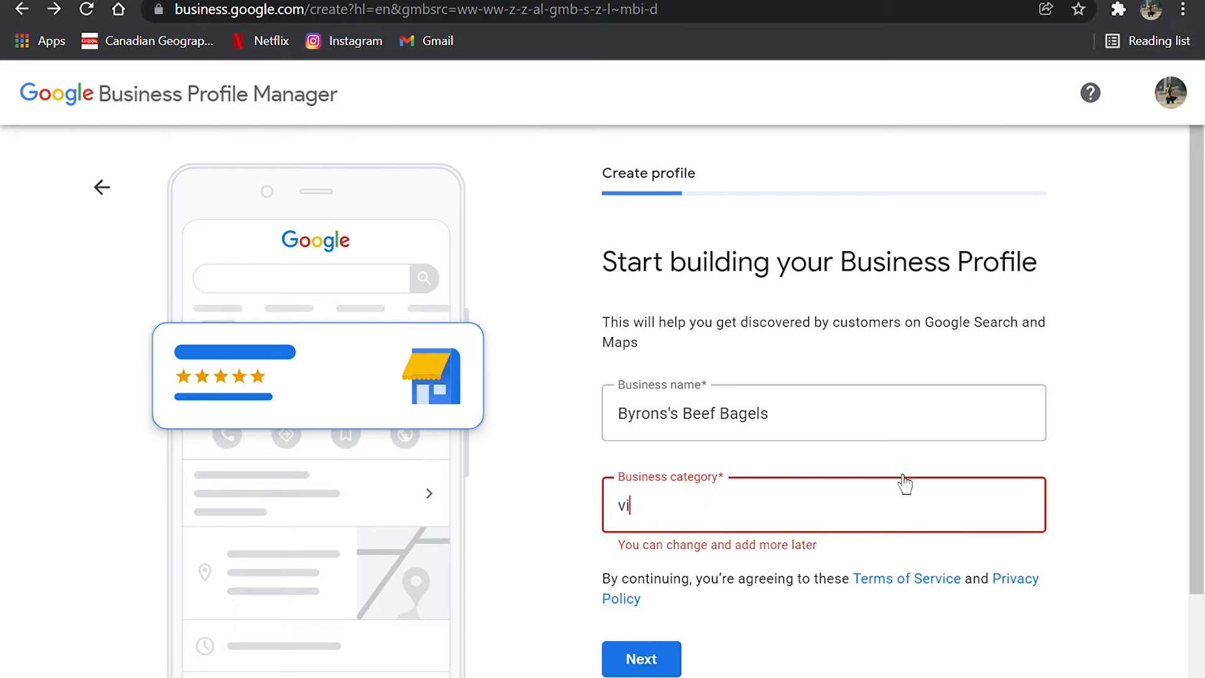
Step: Look up business categories matching "instrument" and browse the suggested musical instrument options
{"action": "type", "text": "insy"}
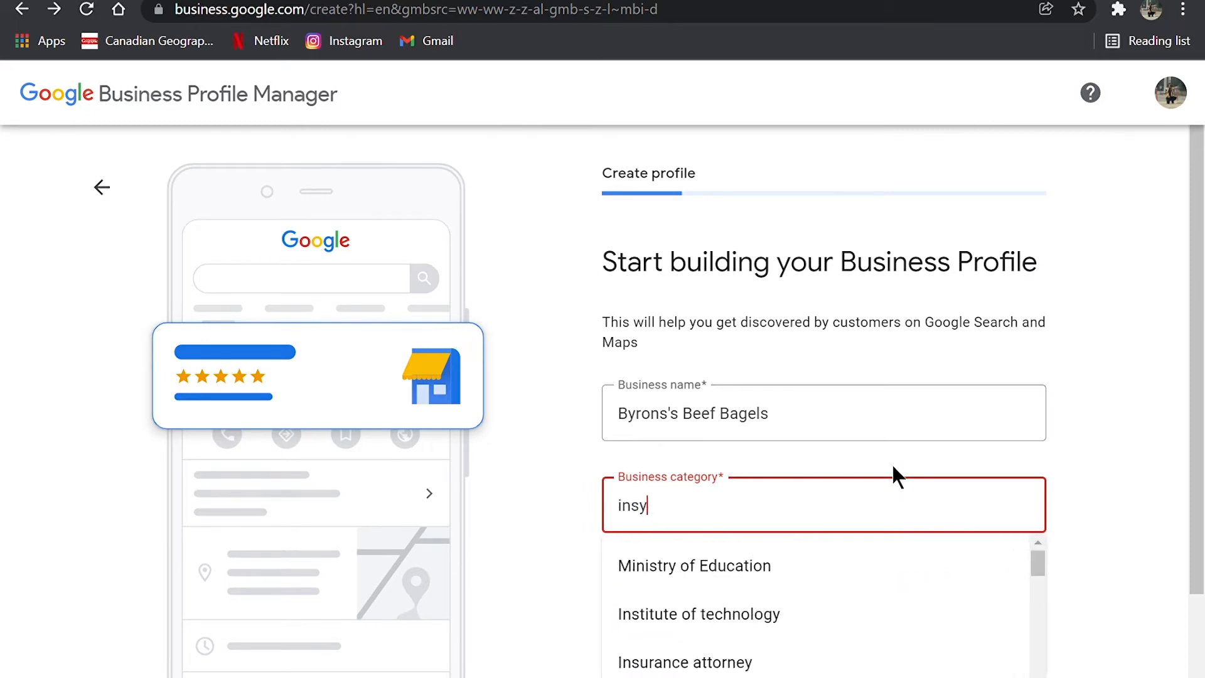
{"action": "key", "text": "BackSpace"}
{"action": "type", "text": "tr"}
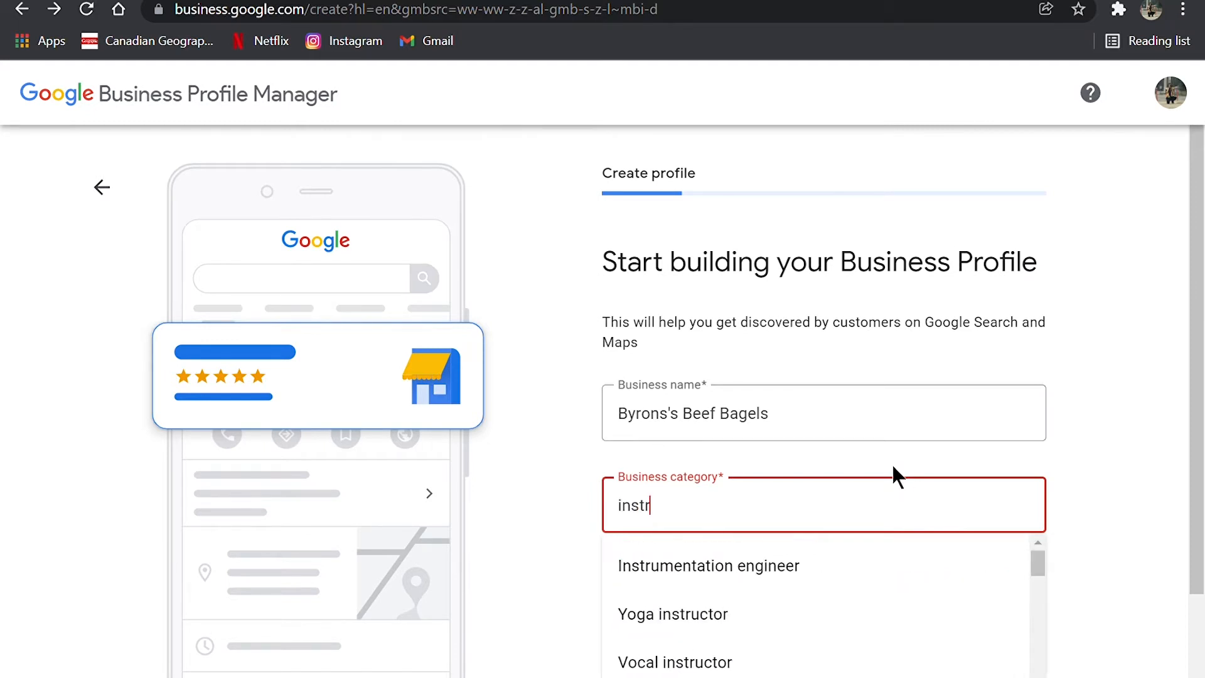
{"action": "type", "text": "ument"}
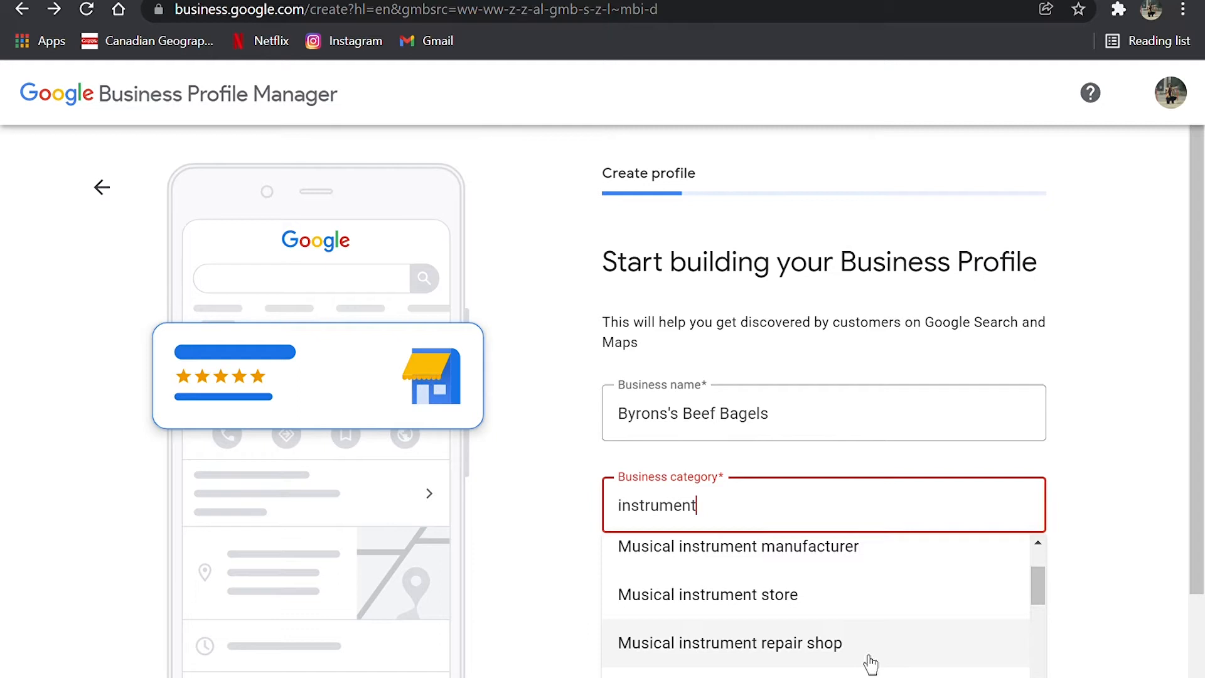
Step: Replace the category entry with "rest" and choose Restaurant as the business category
{"action": "key", "text": "BackSpace"}
{"action": "key", "text": "BackSpace"}
{"action": "key", "text": "BackSpace"}
{"action": "key", "text": "BackSpace"}
{"action": "key", "text": "BackSpace"}
{"action": "key", "text": "BackSpace"}
{"action": "key", "text": "BackSpace"}
{"action": "key", "text": "BackSpace"}
{"action": "key", "text": "BackSpace"}
{"action": "key", "text": "BackSpace"}
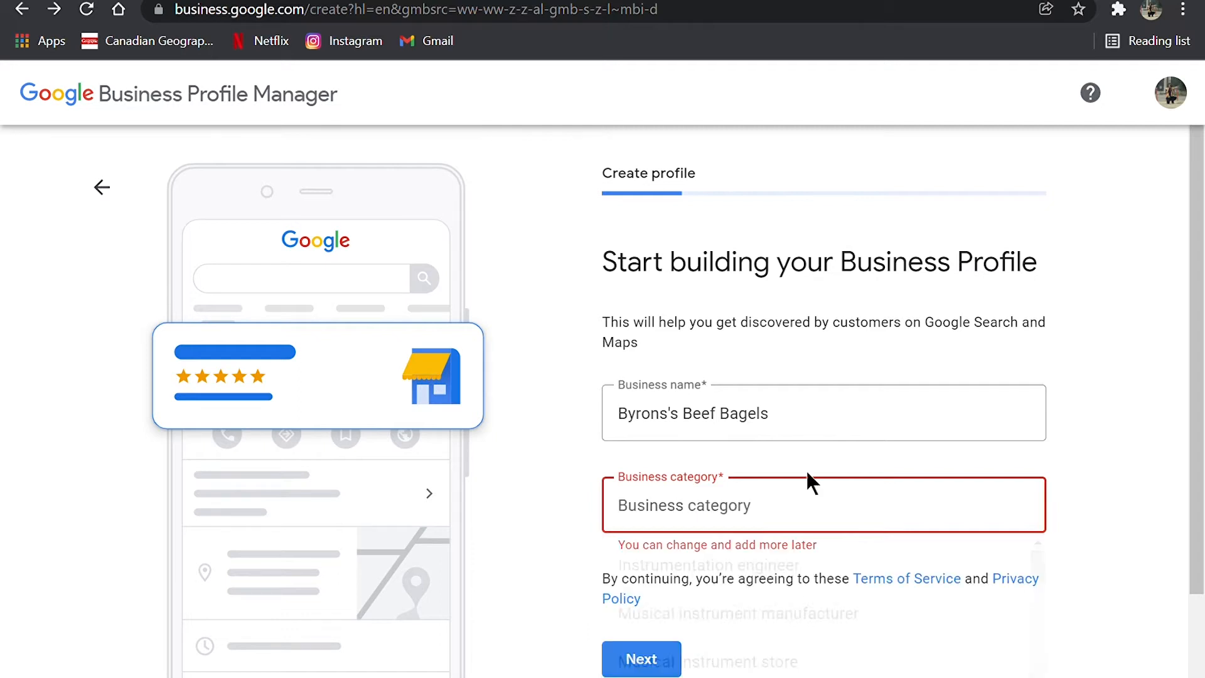
{"action": "type", "text": "rest"}
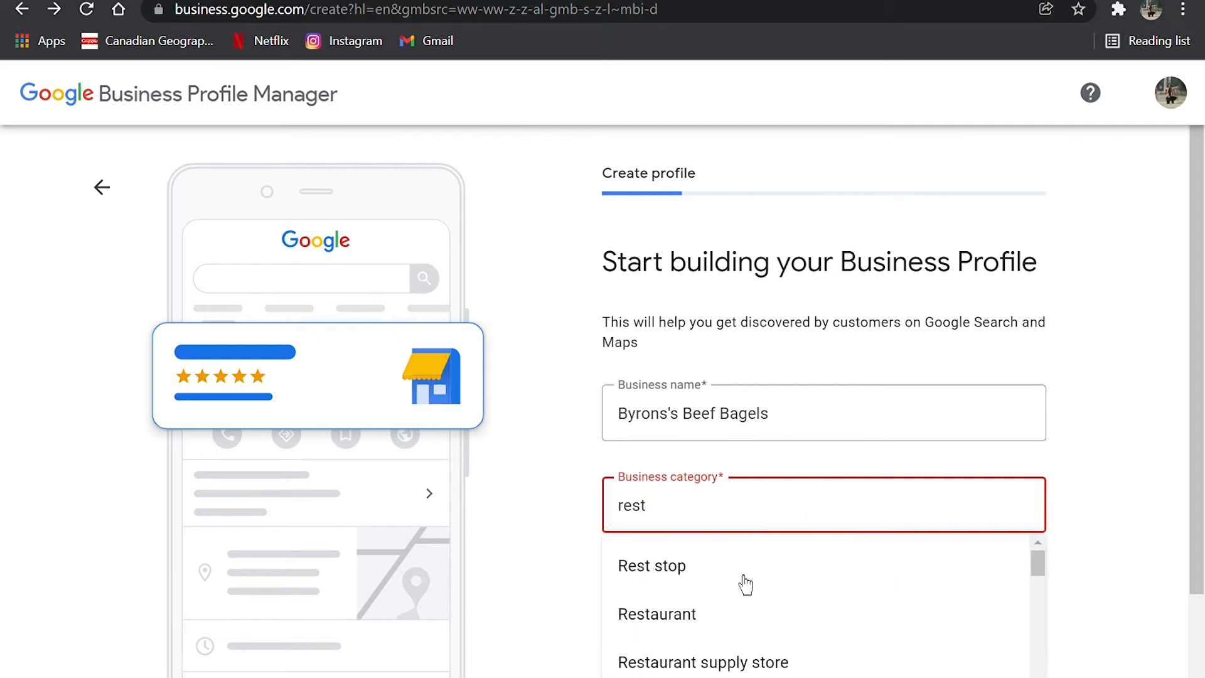
{"action": "left_click", "coordinate": [703, 614]}
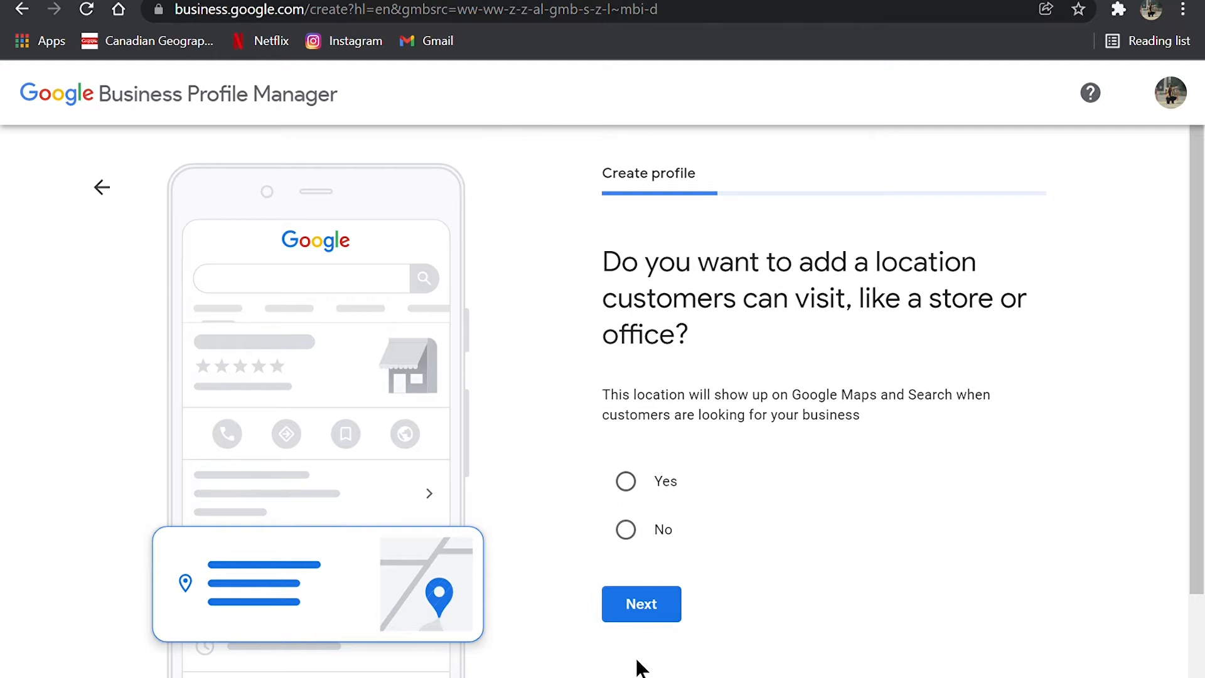
Step: Choose to add a location customers can visit, and fill in and submit the business's street address using a suggested match
{"action": "left_click", "coordinate": [647, 493]}
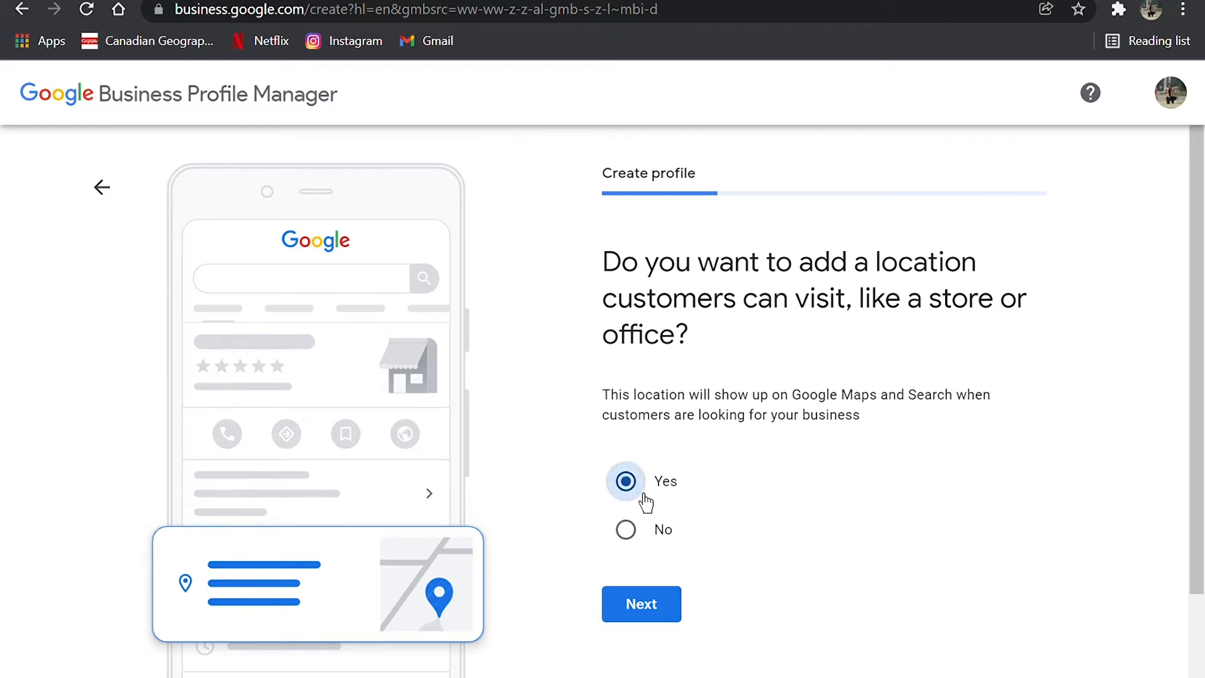
{"action": "left_click", "coordinate": [670, 620]}
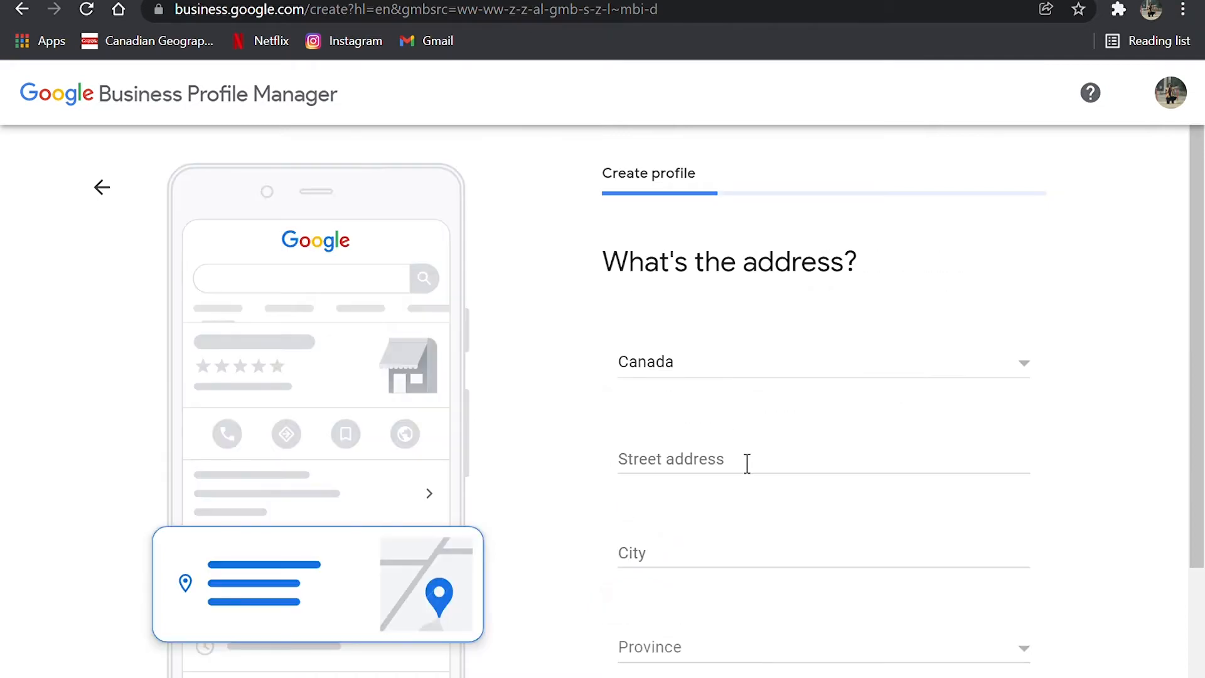
{"action": "left_click", "coordinate": [747, 464]}
{"action": "type", "text": "6606"}
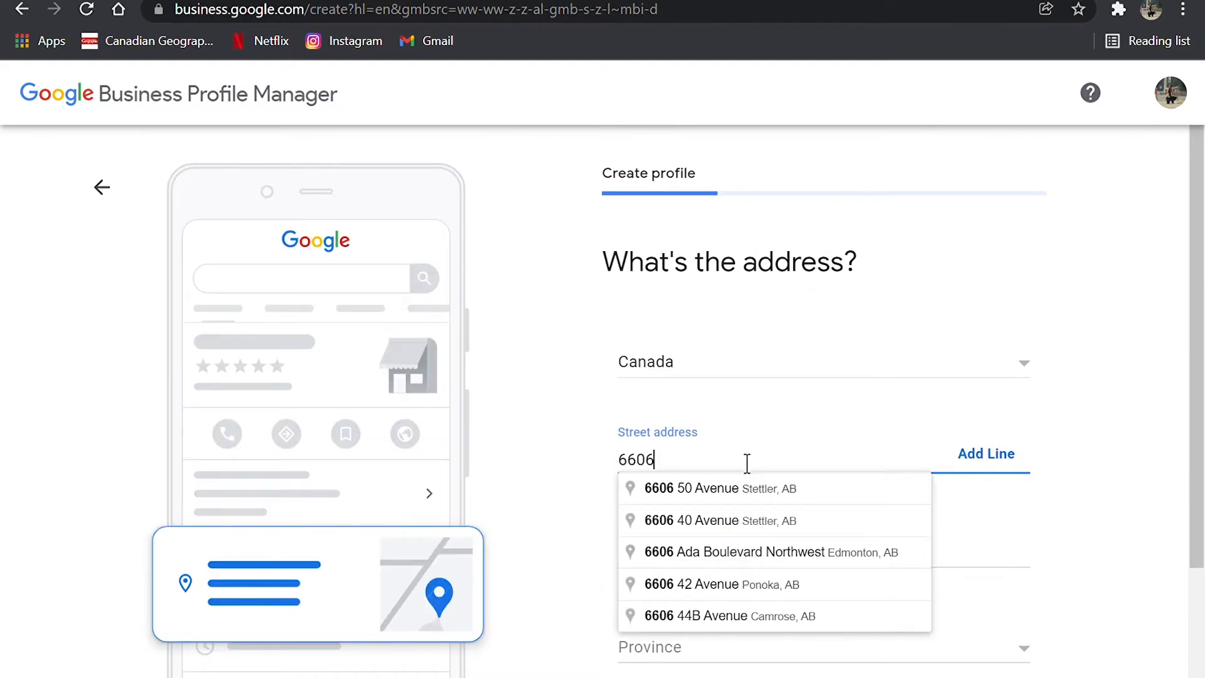
{"action": "left_click", "coordinate": [694, 489]}
{"action": "scroll", "coordinate": [713, 515], "scroll_direction": "down", "scroll_amount": 2}
{"action": "scroll", "coordinate": [694, 573], "scroll_direction": "down", "scroll_amount": 2}
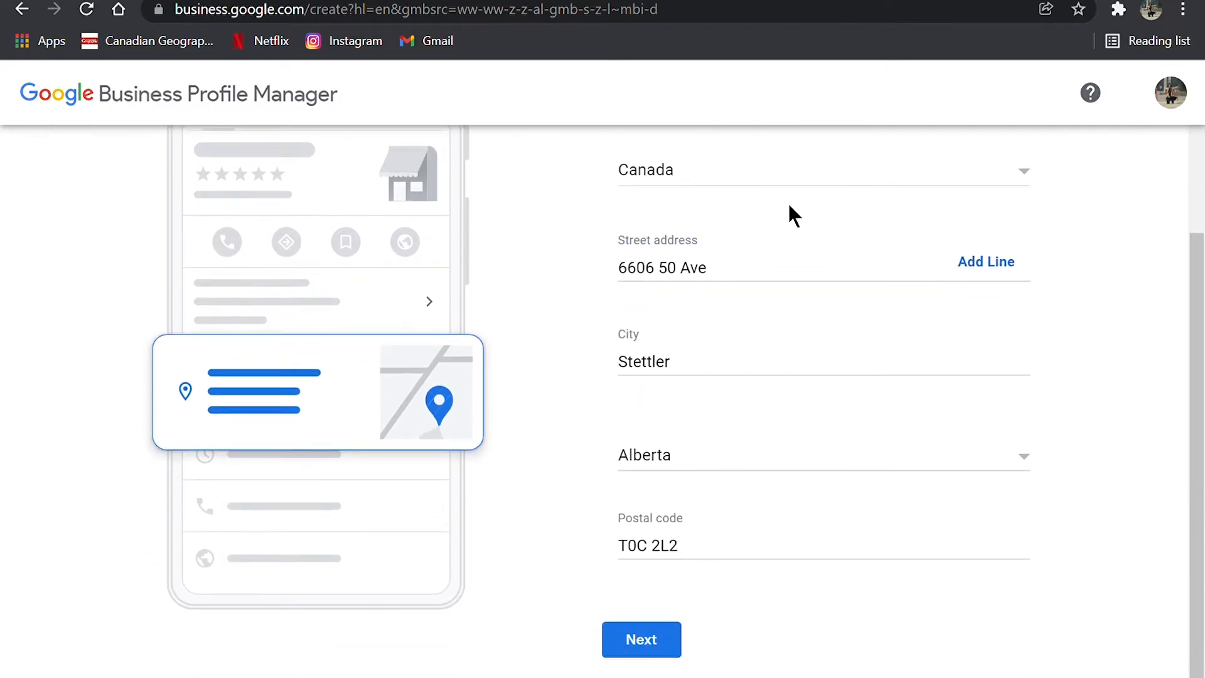
{"action": "scroll", "coordinate": [806, 211], "scroll_direction": "up", "scroll_amount": 2}
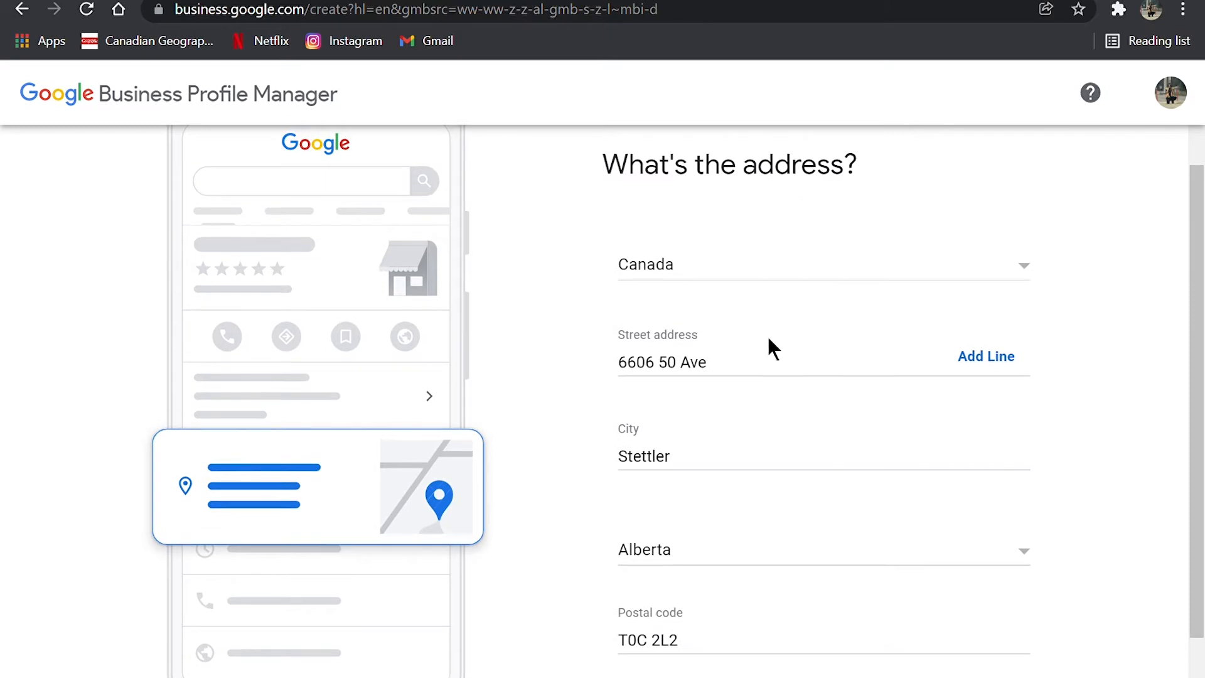
{"action": "scroll", "coordinate": [769, 342], "scroll_direction": "down", "scroll_amount": 1}
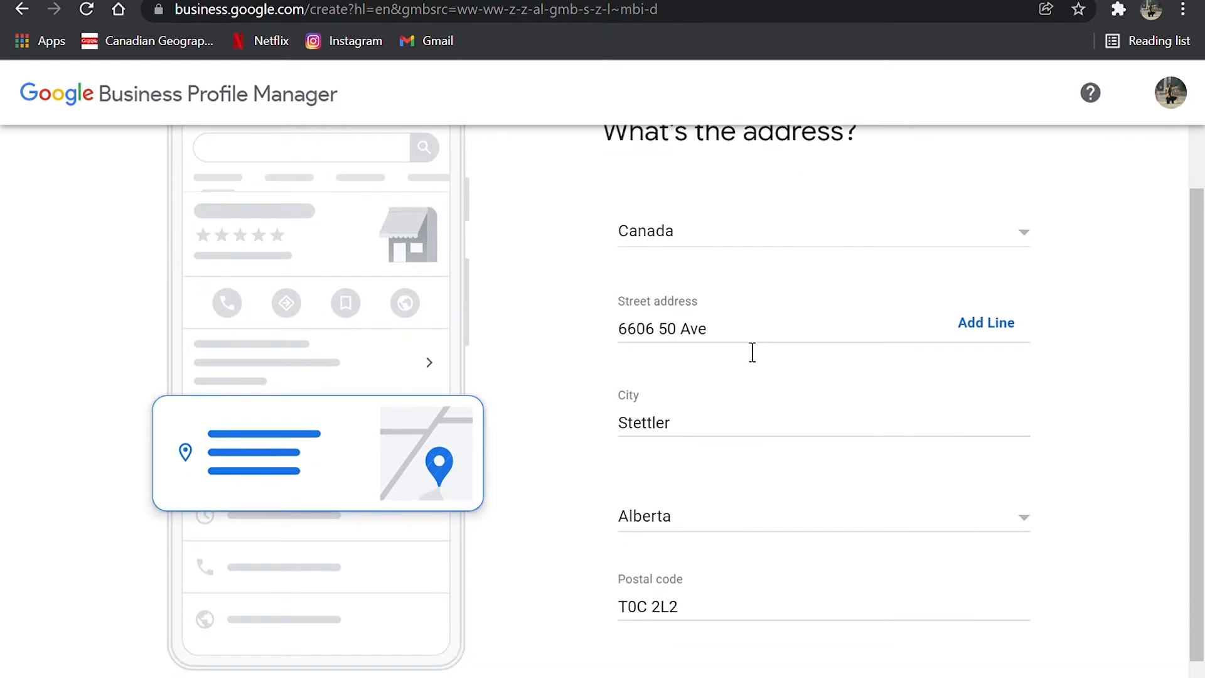
{"action": "scroll", "coordinate": [752, 352], "scroll_direction": "down", "scroll_amount": 1}
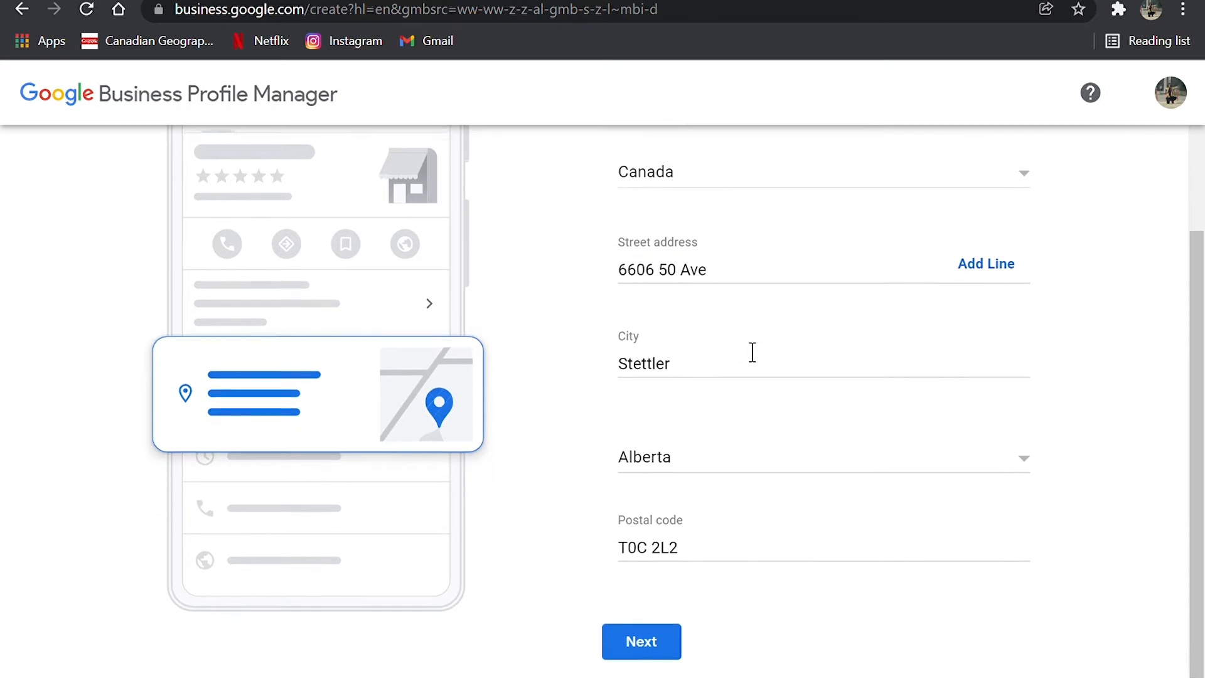
{"action": "left_click", "coordinate": [665, 656]}
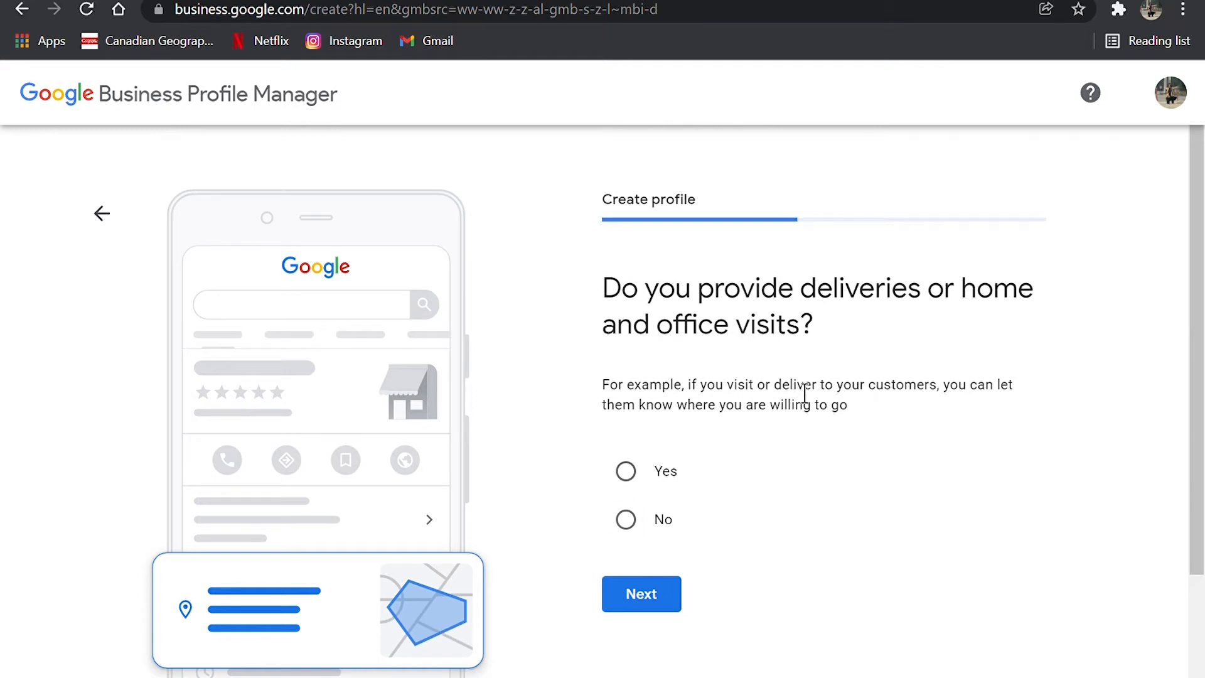
Step: Answer No to providing deliveries or home and office visits, and enter the business's contact phone number
{"action": "left_click", "coordinate": [626, 525]}
{"action": "left_click", "coordinate": [651, 606]}
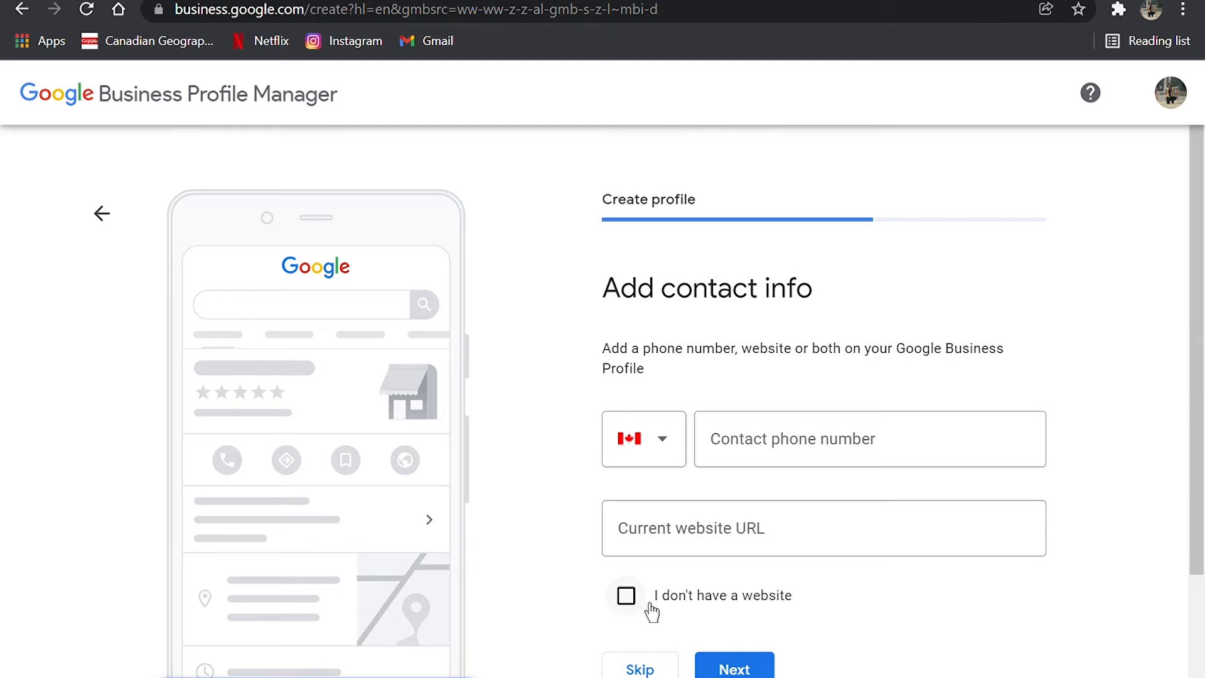
{"action": "left_click", "coordinate": [816, 474]}
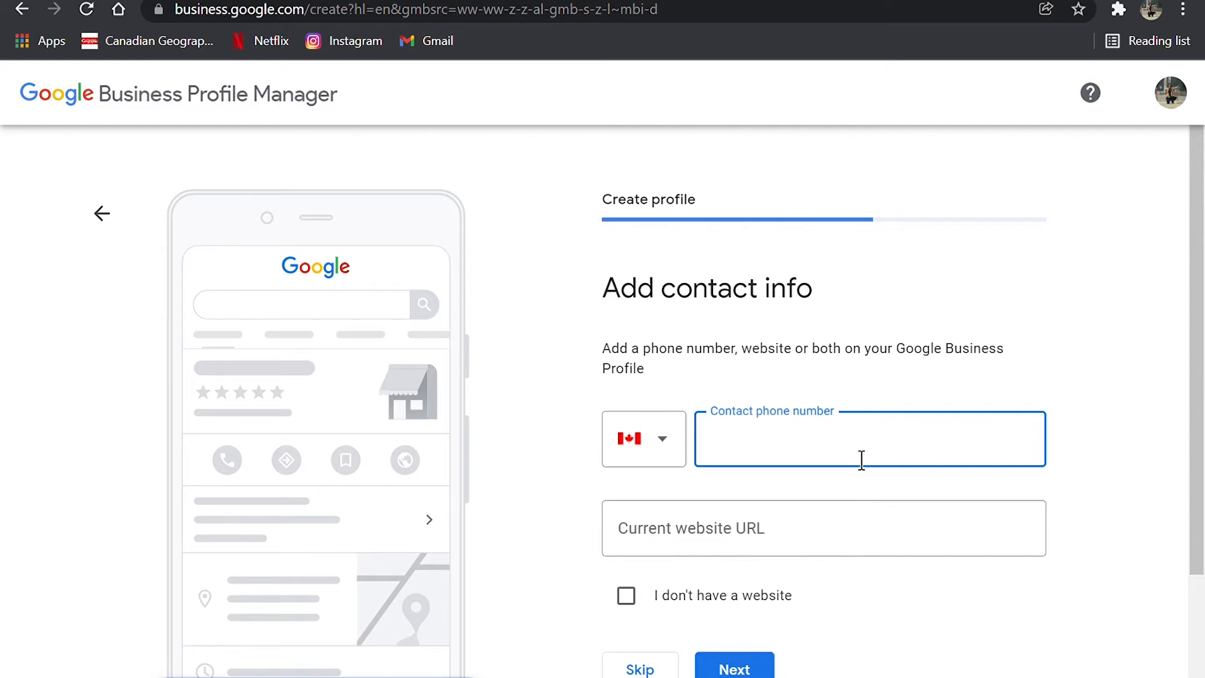
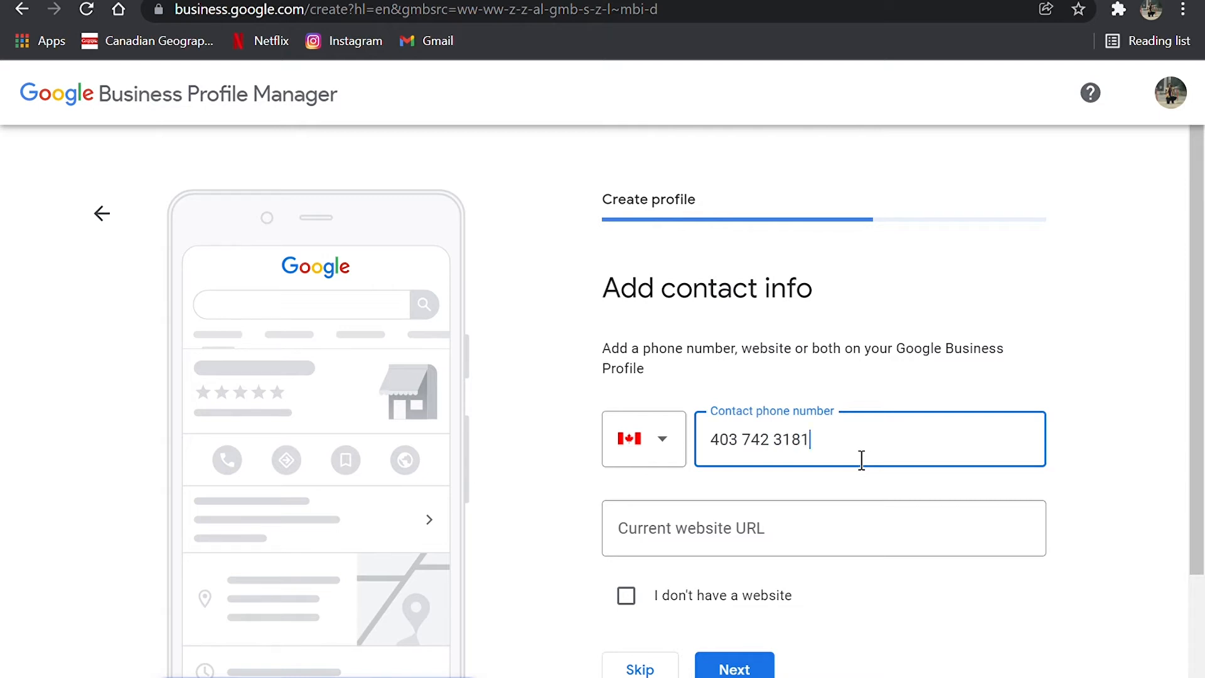
Step: Indicate that the business has no website, submit the contact info, and continue past the verification page
{"action": "left_click", "coordinate": [838, 522]}
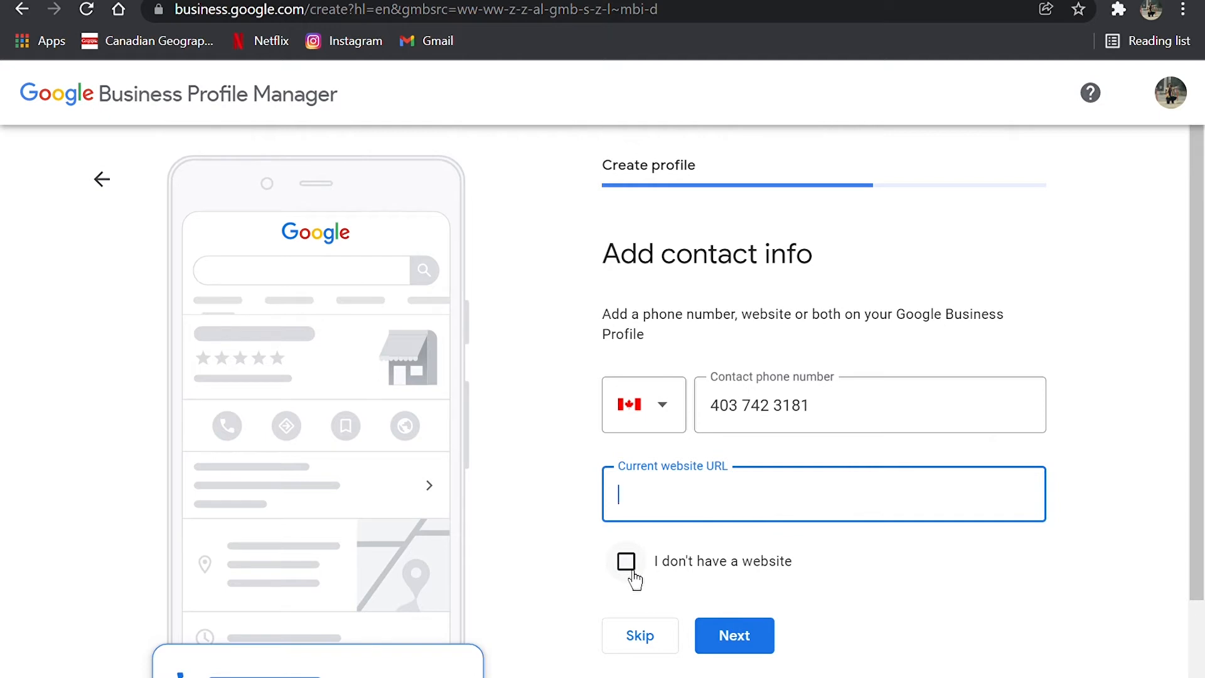
{"action": "left_click", "coordinate": [633, 573]}
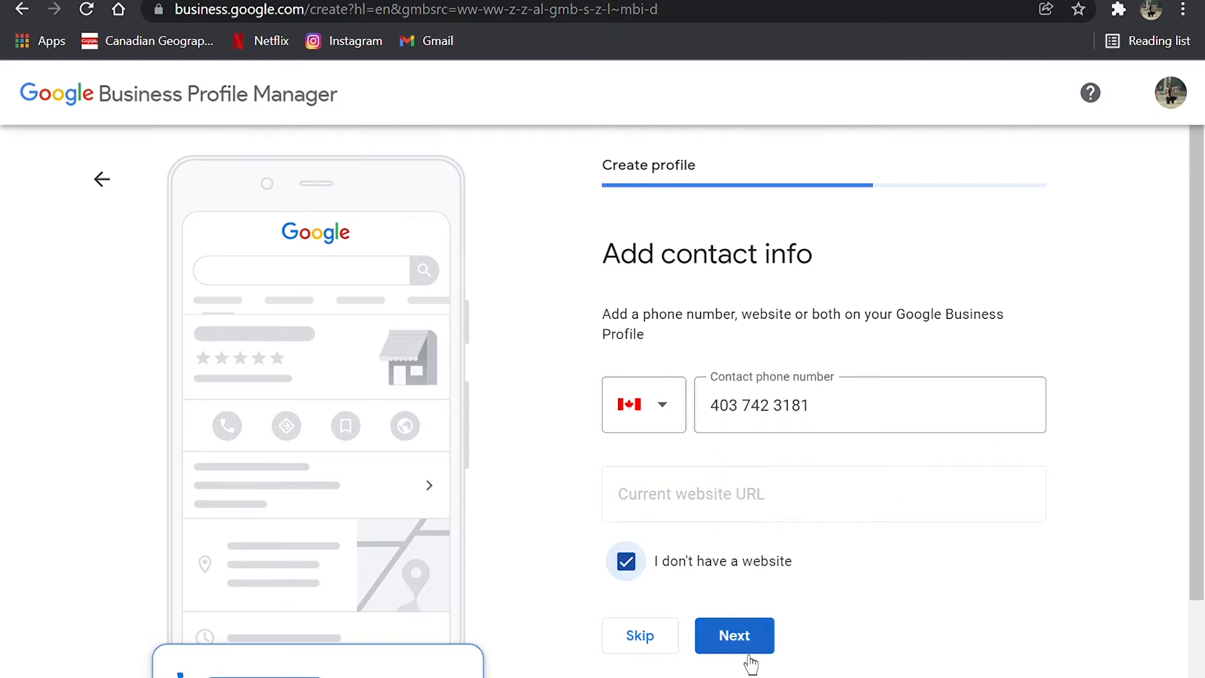
{"action": "left_click", "coordinate": [743, 648]}
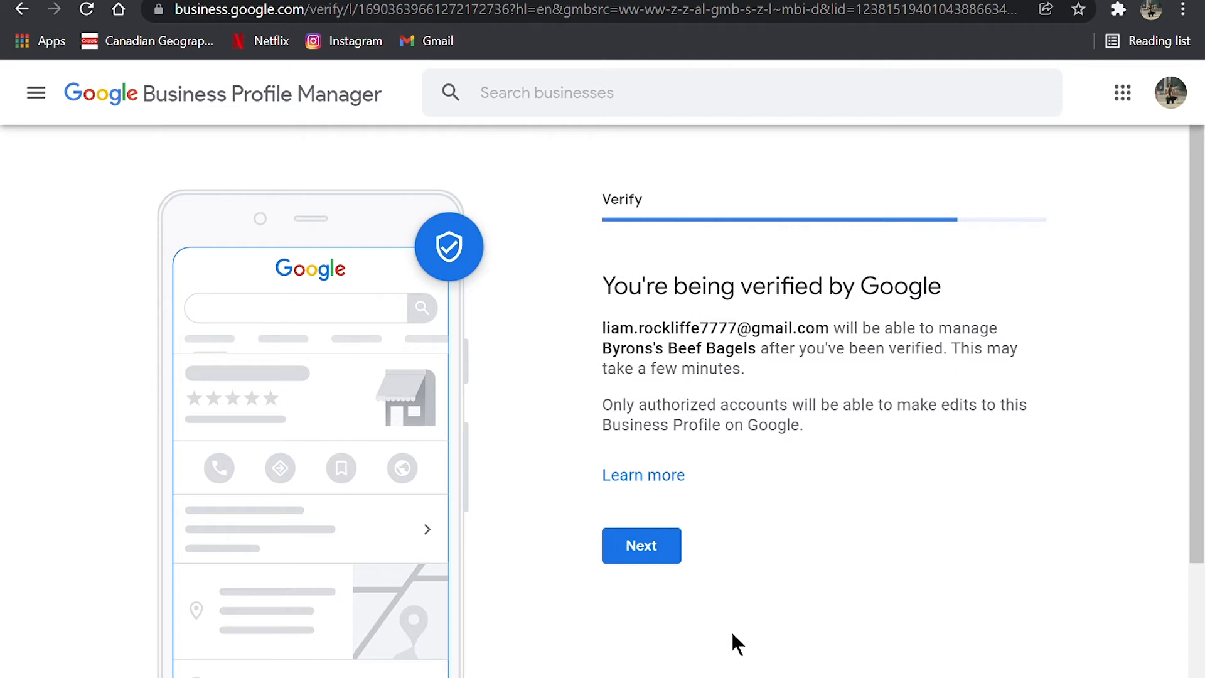
{"action": "left_click", "coordinate": [625, 555]}
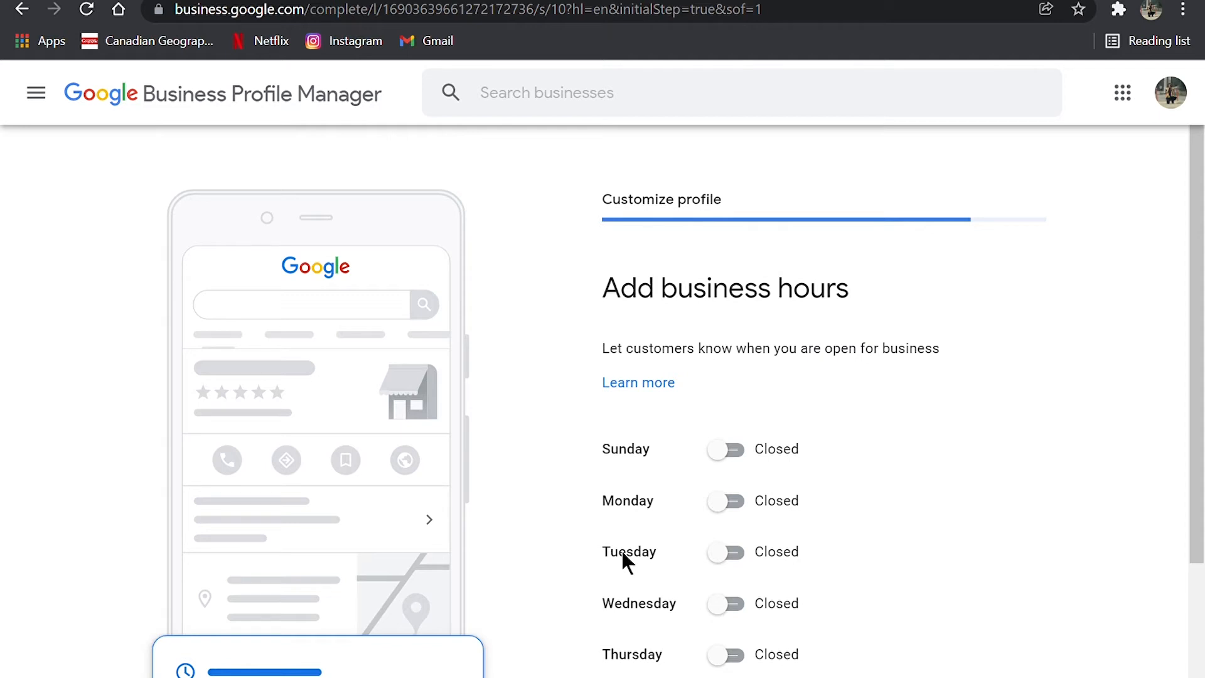
Step: Mark the business as open on Monday, Tuesday, Wednesday and Thursday
{"action": "scroll", "coordinate": [685, 377], "scroll_direction": "down", "scroll_amount": 1}
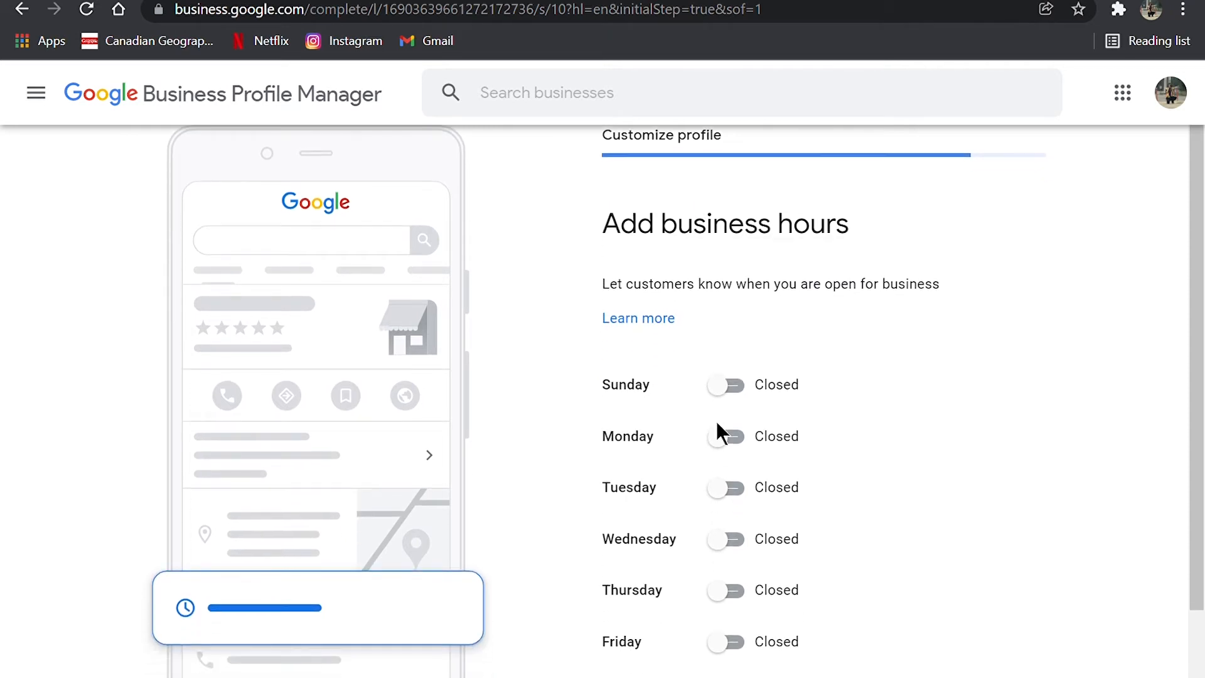
{"action": "scroll", "coordinate": [717, 422], "scroll_direction": "down", "scroll_amount": 1}
{"action": "left_click", "coordinate": [732, 406]}
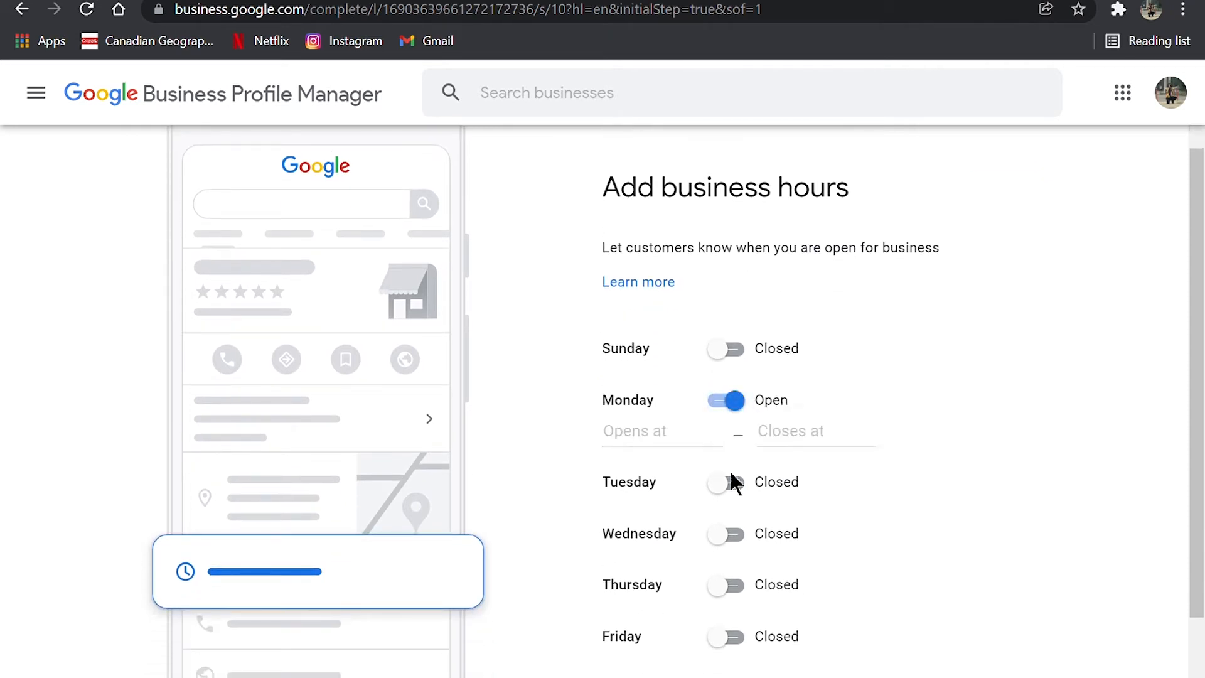
{"action": "left_click", "coordinate": [731, 484]}
{"action": "left_click", "coordinate": [734, 569]}
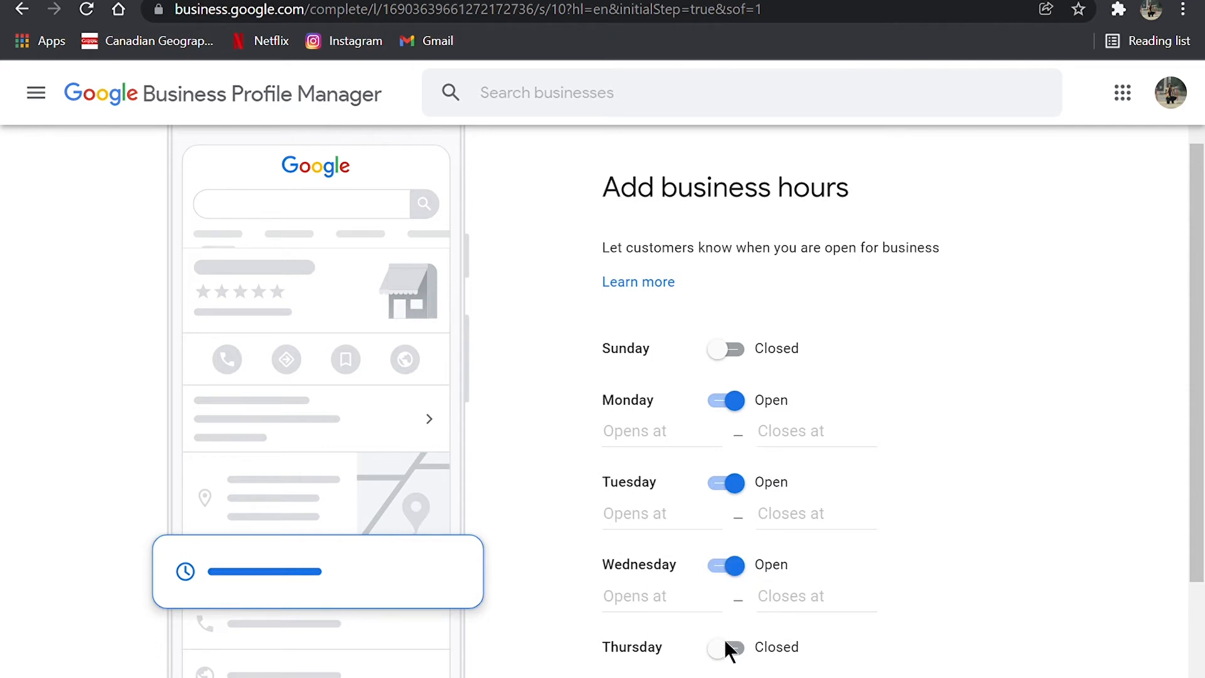
{"action": "left_click", "coordinate": [730, 650]}
{"action": "scroll", "coordinate": [734, 664], "scroll_direction": "down", "scroll_amount": 3}
{"action": "scroll", "coordinate": [738, 661], "scroll_direction": "up", "scroll_amount": 2}
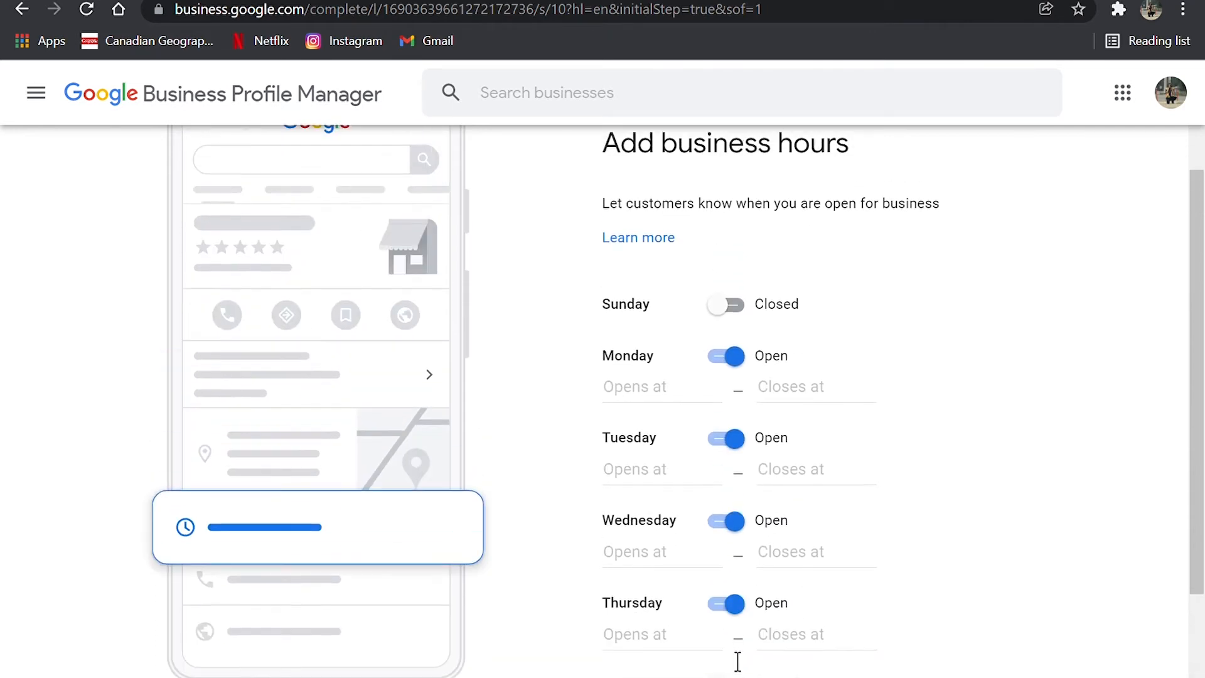
Step: Set Monday's business hours to open at 7:00 AM and close at 3:30 AM
{"action": "left_click", "coordinate": [673, 406]}
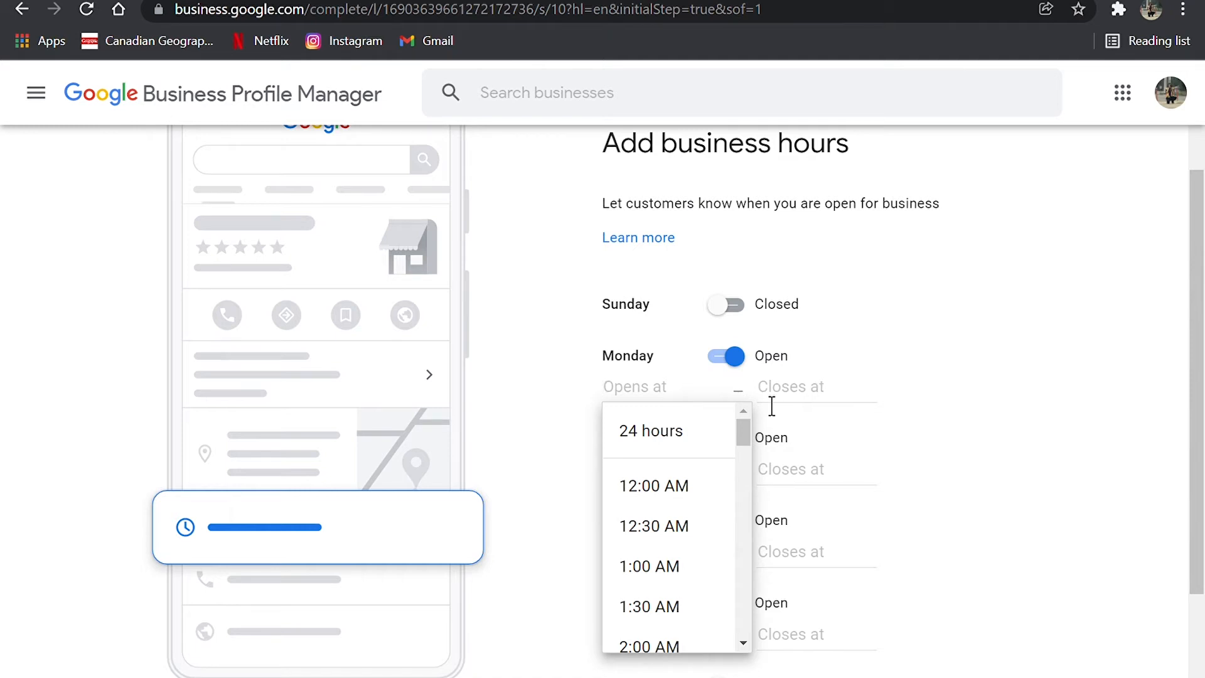
{"action": "scroll", "coordinate": [650, 484], "scroll_direction": "down", "scroll_amount": 20}
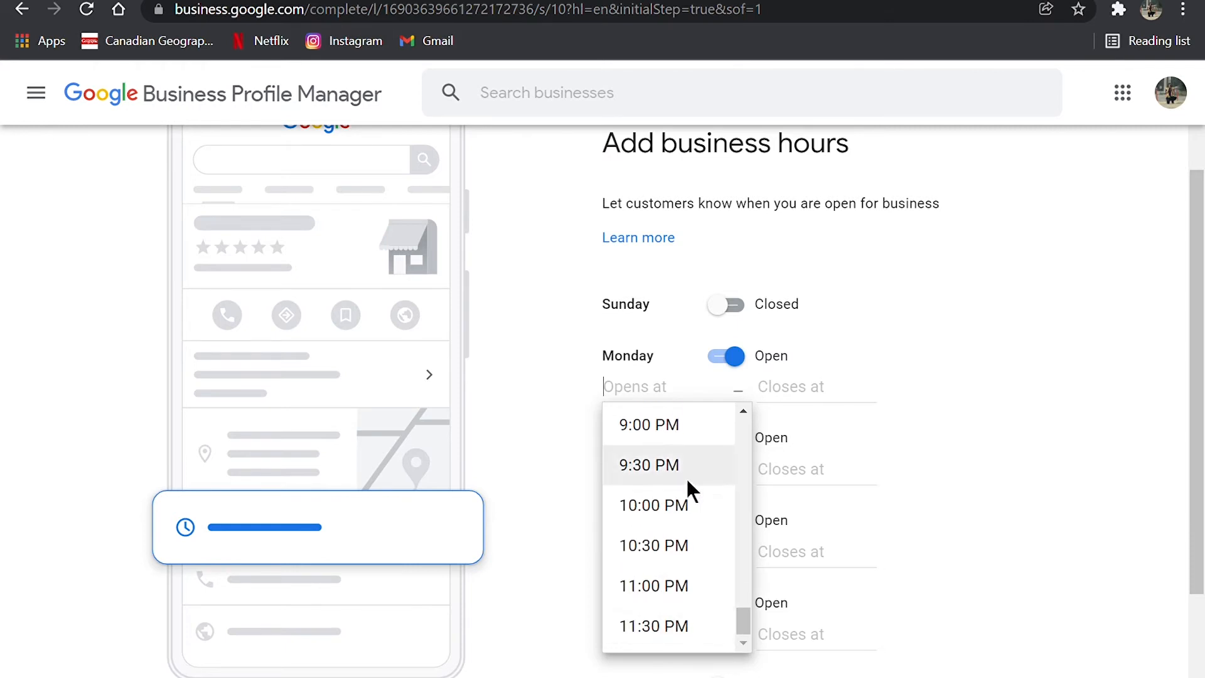
{"action": "scroll", "coordinate": [661, 529], "scroll_direction": "up", "scroll_amount": 20}
{"action": "scroll", "coordinate": [662, 529], "scroll_direction": "down", "scroll_amount": 2}
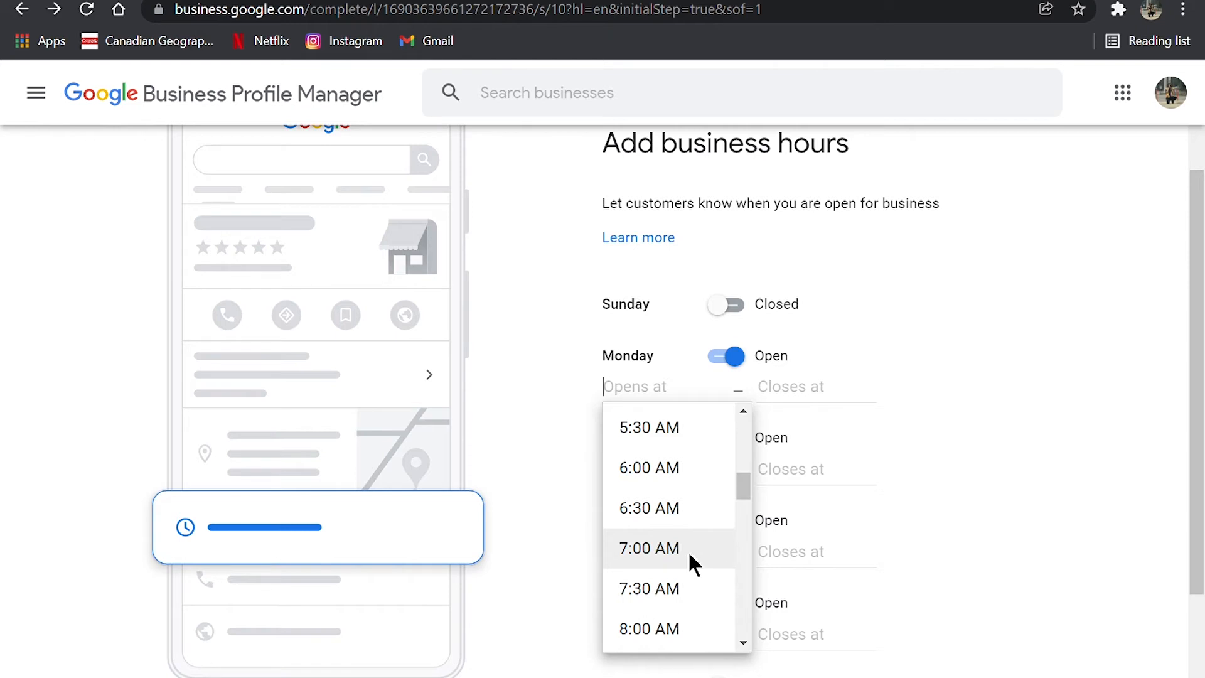
{"action": "left_click", "coordinate": [688, 551]}
{"action": "scroll", "coordinate": [792, 578], "scroll_direction": "down", "scroll_amount": 2}
{"action": "scroll", "coordinate": [792, 590], "scroll_direction": "down", "scroll_amount": 3}
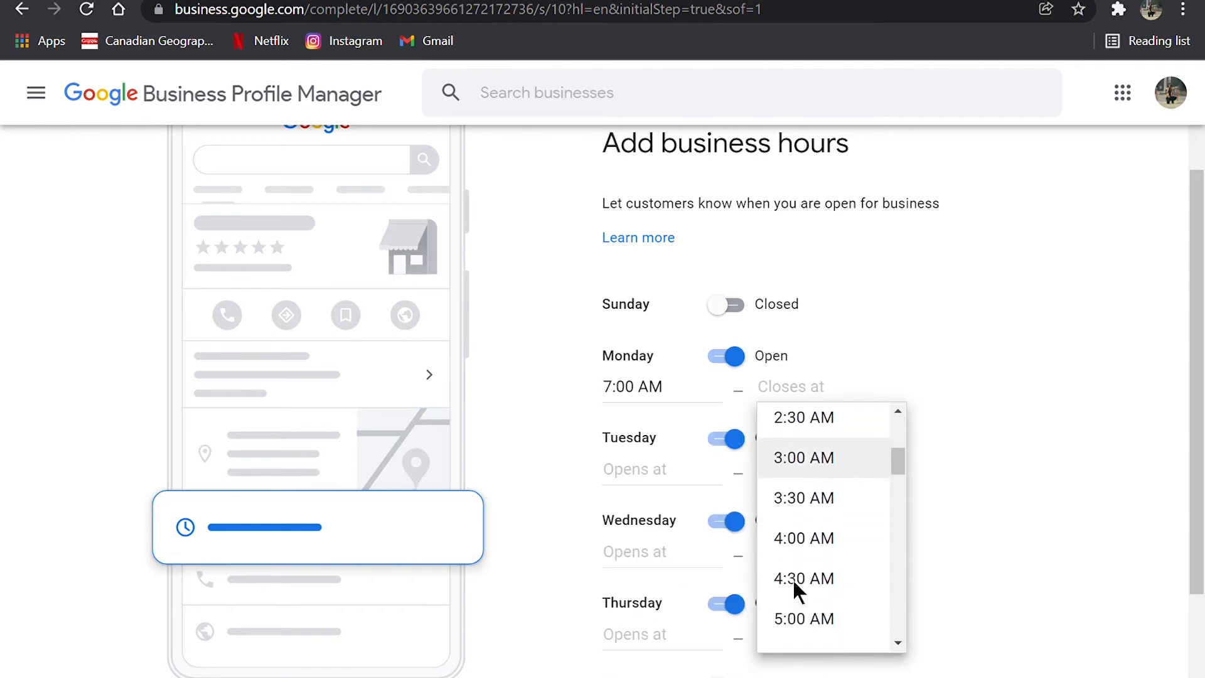
{"action": "left_click", "coordinate": [817, 484]}
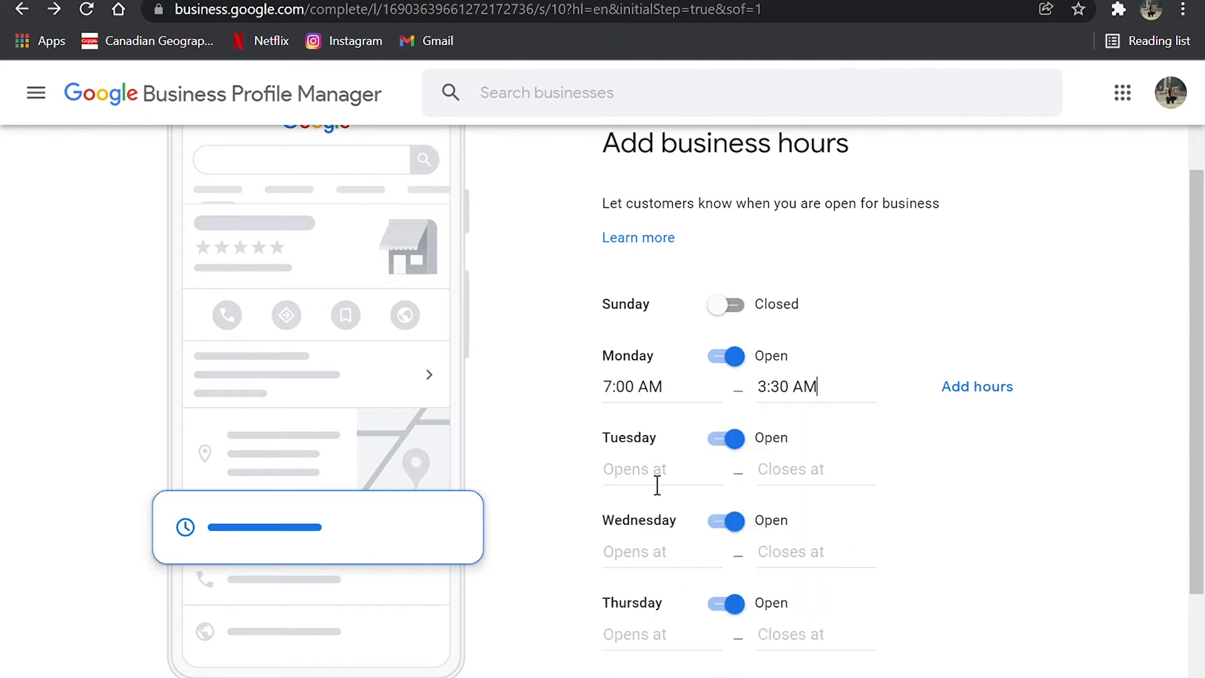
Step: Set Tuesday's business hours to open at 9:30 AM and close at 5:30 PM
{"action": "left_click", "coordinate": [650, 475]}
{"action": "scroll", "coordinate": [675, 648], "scroll_direction": "down", "scroll_amount": 1}
{"action": "scroll", "coordinate": [674, 644], "scroll_direction": "down", "scroll_amount": 9}
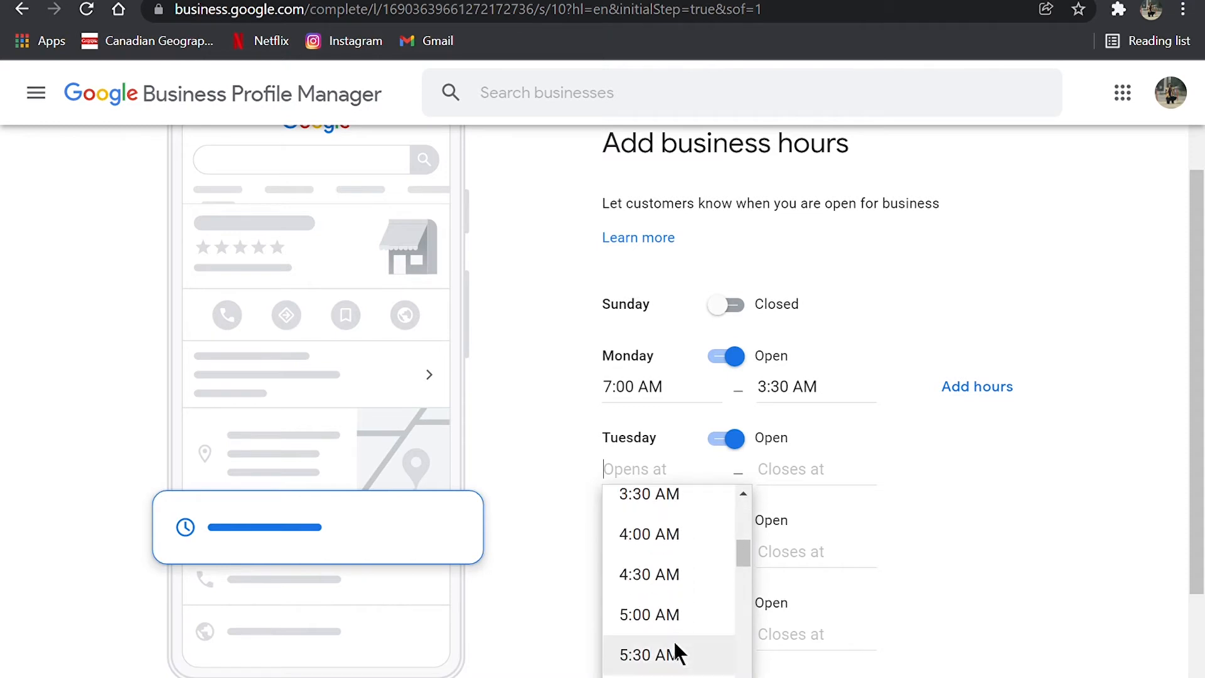
{"action": "scroll", "coordinate": [672, 639], "scroll_direction": "down", "scroll_amount": 1}
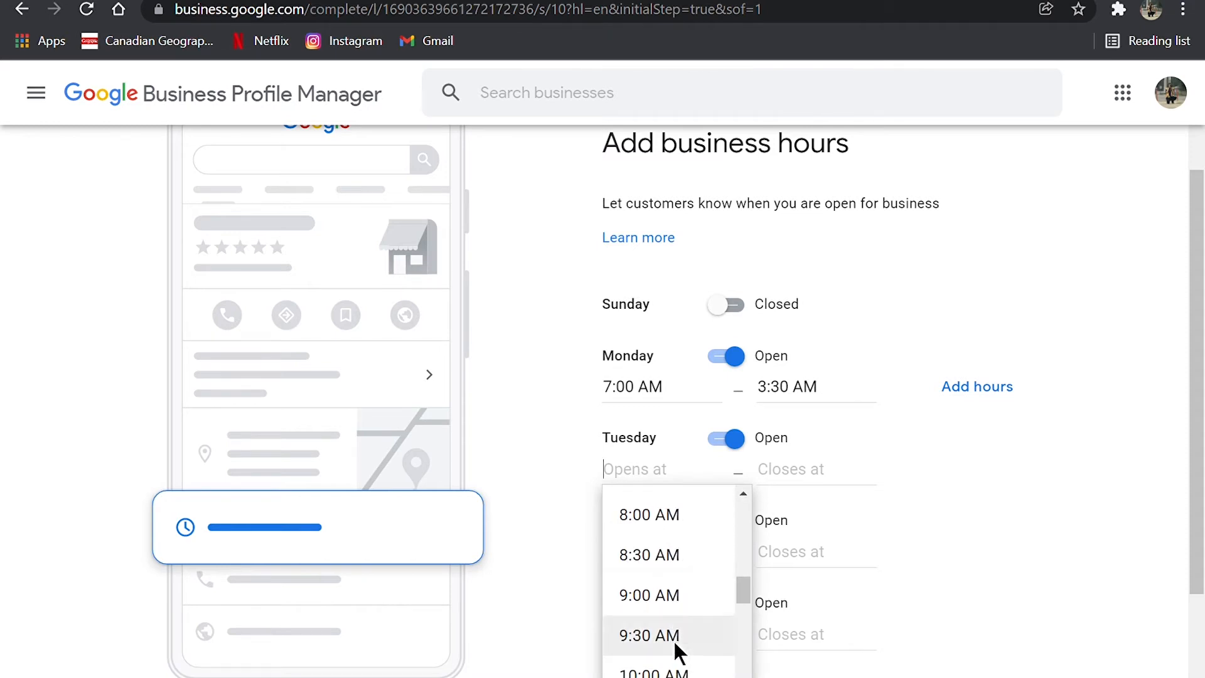
{"action": "left_click", "coordinate": [659, 635]}
{"action": "scroll", "coordinate": [839, 635], "scroll_direction": "down", "scroll_amount": 16}
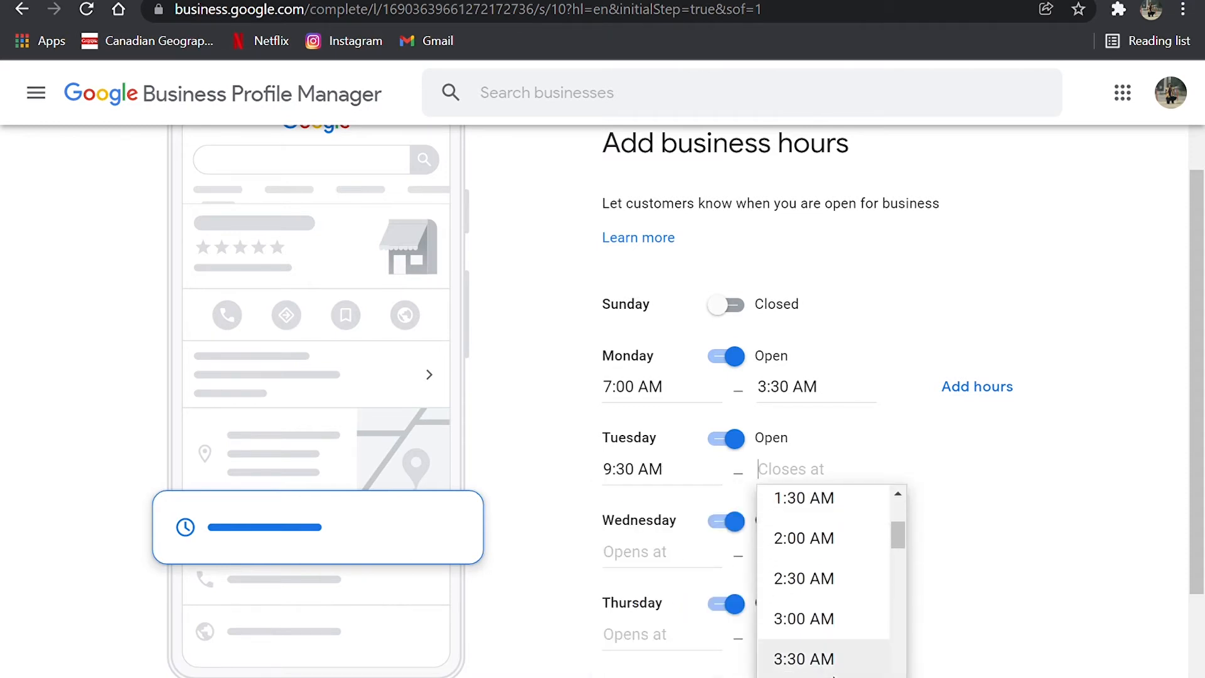
{"action": "scroll", "coordinate": [840, 635], "scroll_direction": "down", "scroll_amount": 4}
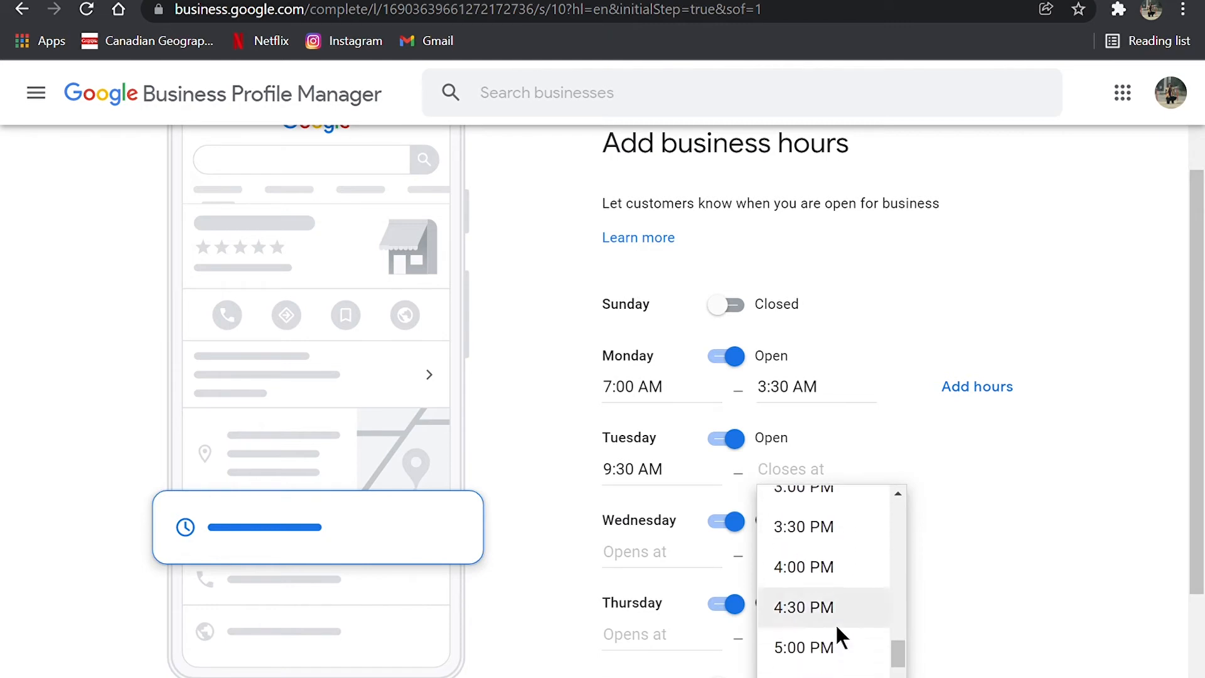
{"action": "left_click", "coordinate": [823, 624]}
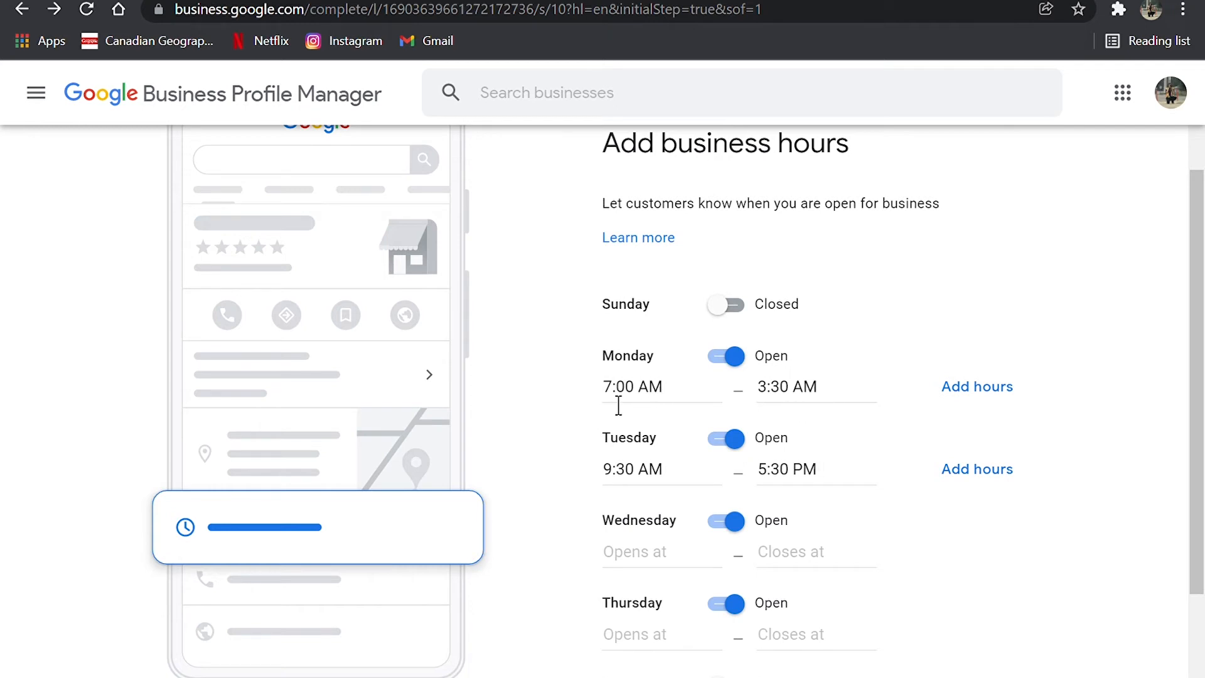
Step: Change Monday's closing time to 3:30 PM
{"action": "left_click", "coordinate": [819, 401]}
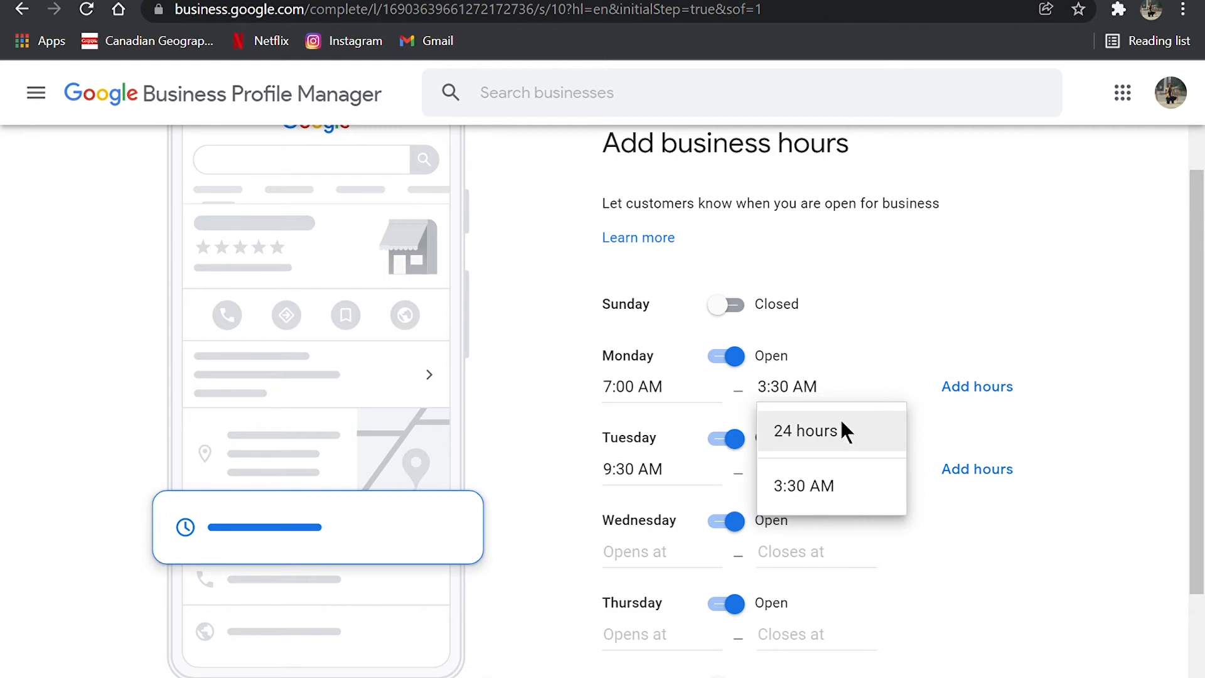
{"action": "key", "text": "BackSpace"}
{"action": "type", "text": "P"}
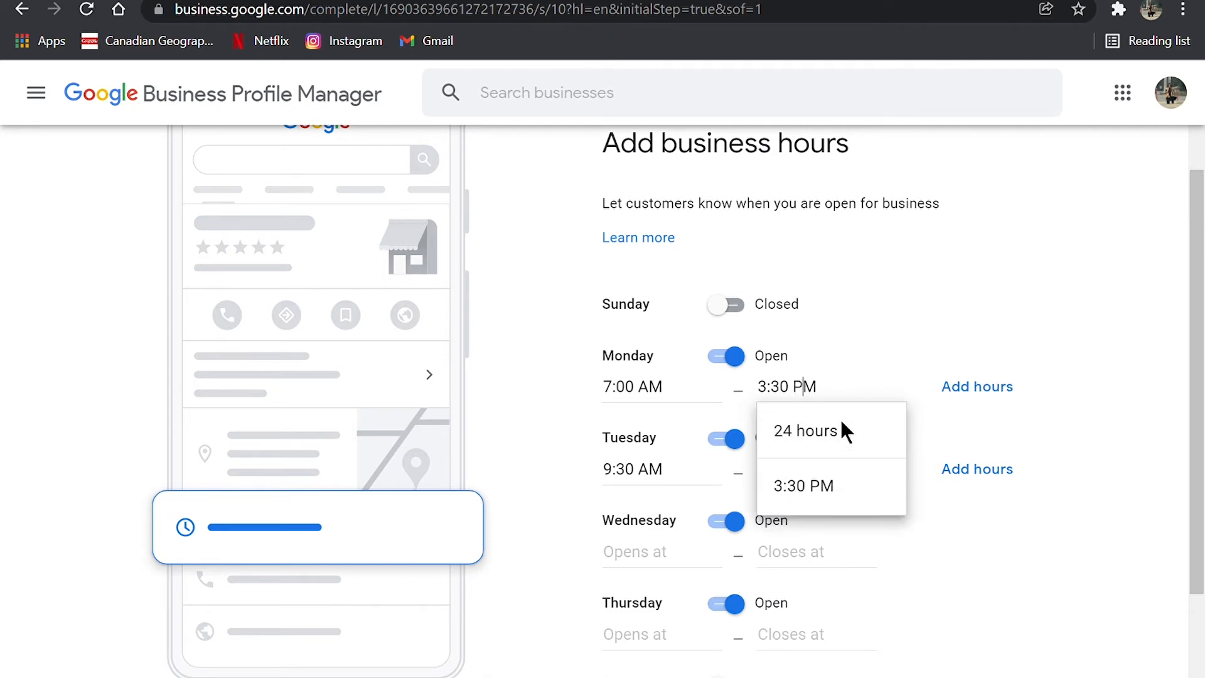
{"action": "left_click", "coordinate": [882, 343]}
Step: Set Wednesday's business hours to open at 10:00 AM and close at 5:00 PM
{"action": "scroll", "coordinate": [785, 389], "scroll_direction": "down", "scroll_amount": 2}
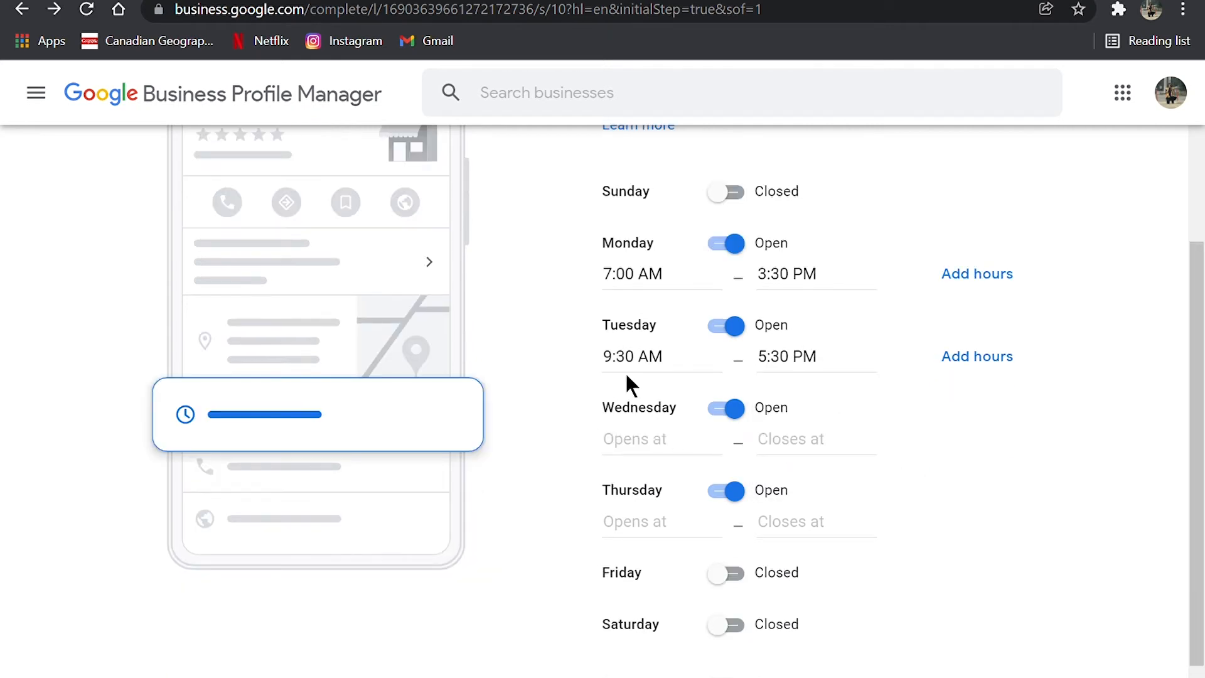
{"action": "left_click", "coordinate": [656, 445]}
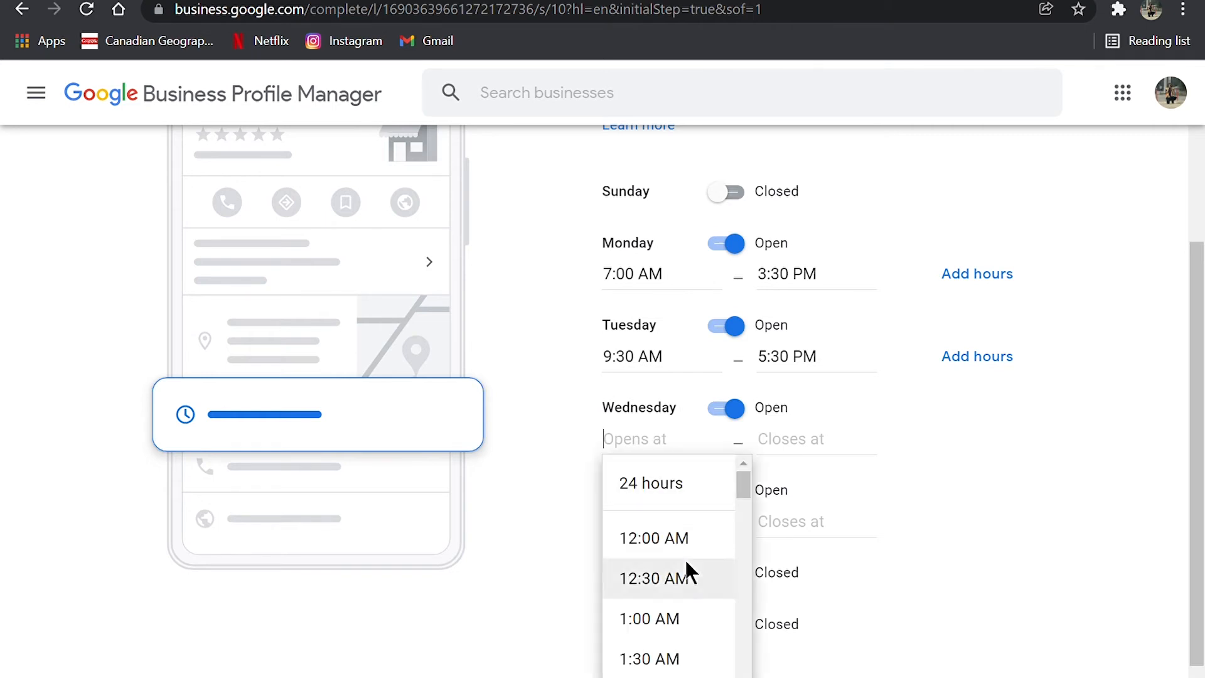
{"action": "scroll", "coordinate": [685, 562], "scroll_direction": "down", "scroll_amount": 5}
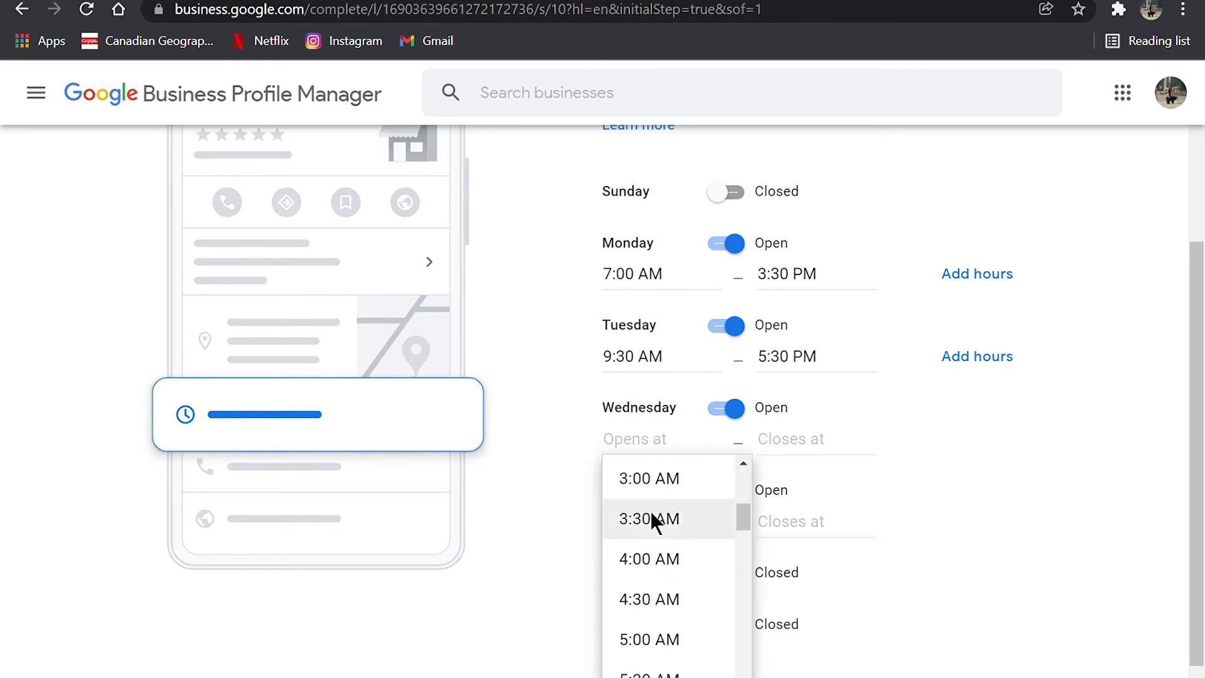
{"action": "scroll", "coordinate": [667, 540], "scroll_direction": "down", "scroll_amount": 8}
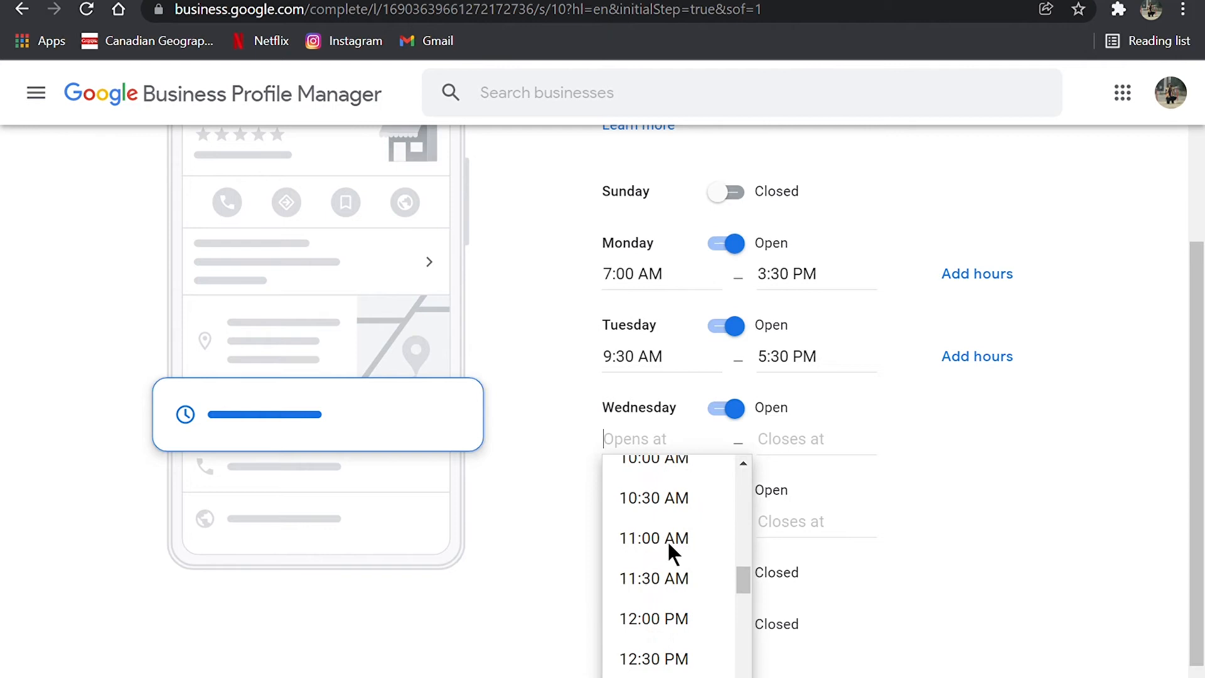
{"action": "left_click", "coordinate": [663, 465]}
{"action": "left_click", "coordinate": [792, 442]}
{"action": "scroll", "coordinate": [842, 605], "scroll_direction": "down", "scroll_amount": 20}
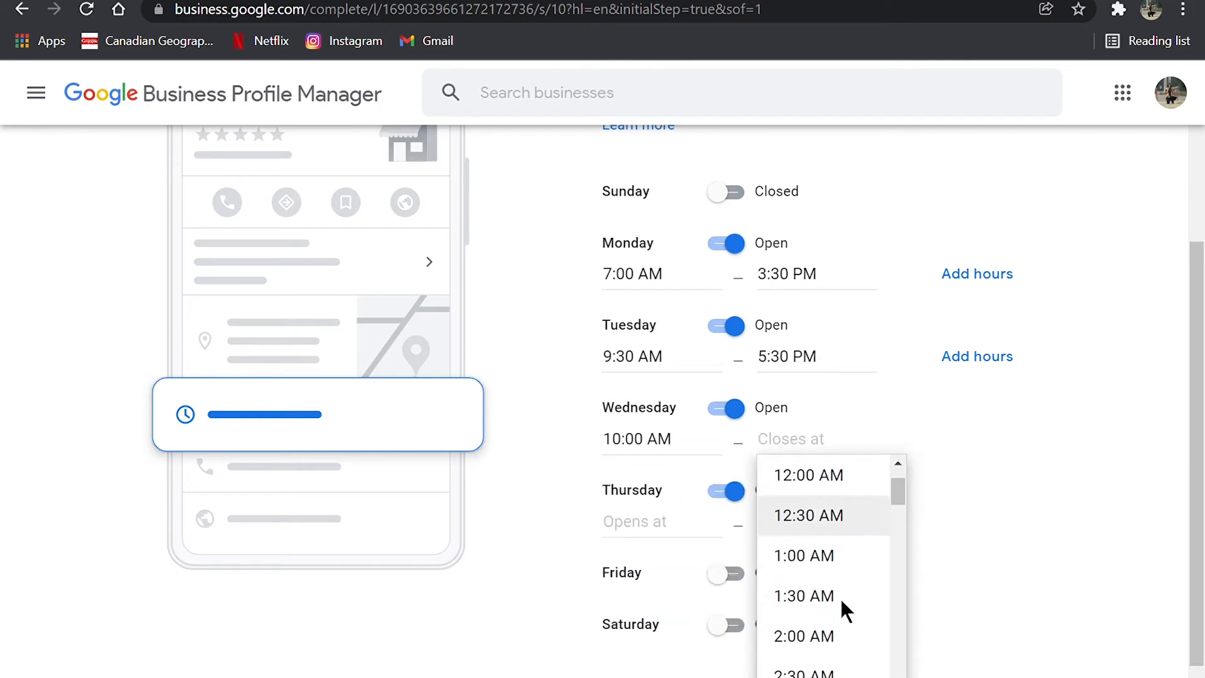
{"action": "scroll", "coordinate": [845, 537], "scroll_direction": "up", "scroll_amount": 7}
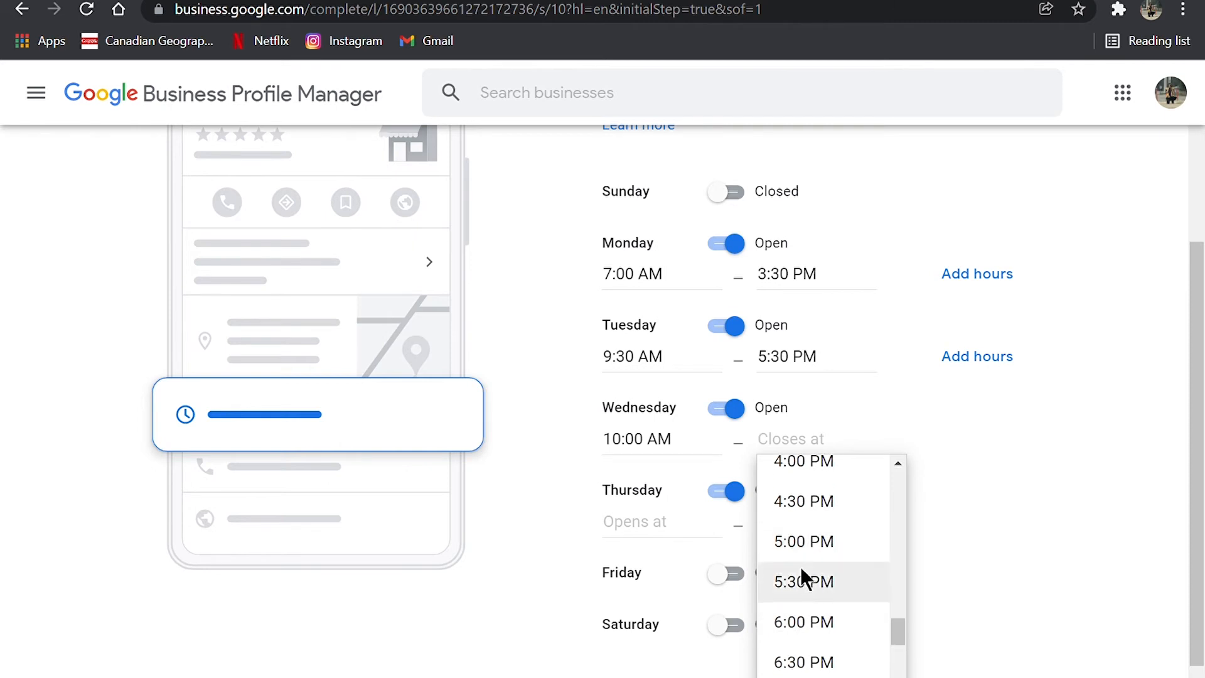
{"action": "left_click", "coordinate": [816, 541]}
Step: Mark Thursday as closed, then continue the setup with Accept Messages enabled
{"action": "left_click", "coordinate": [728, 491]}
{"action": "left_click", "coordinate": [758, 654]}
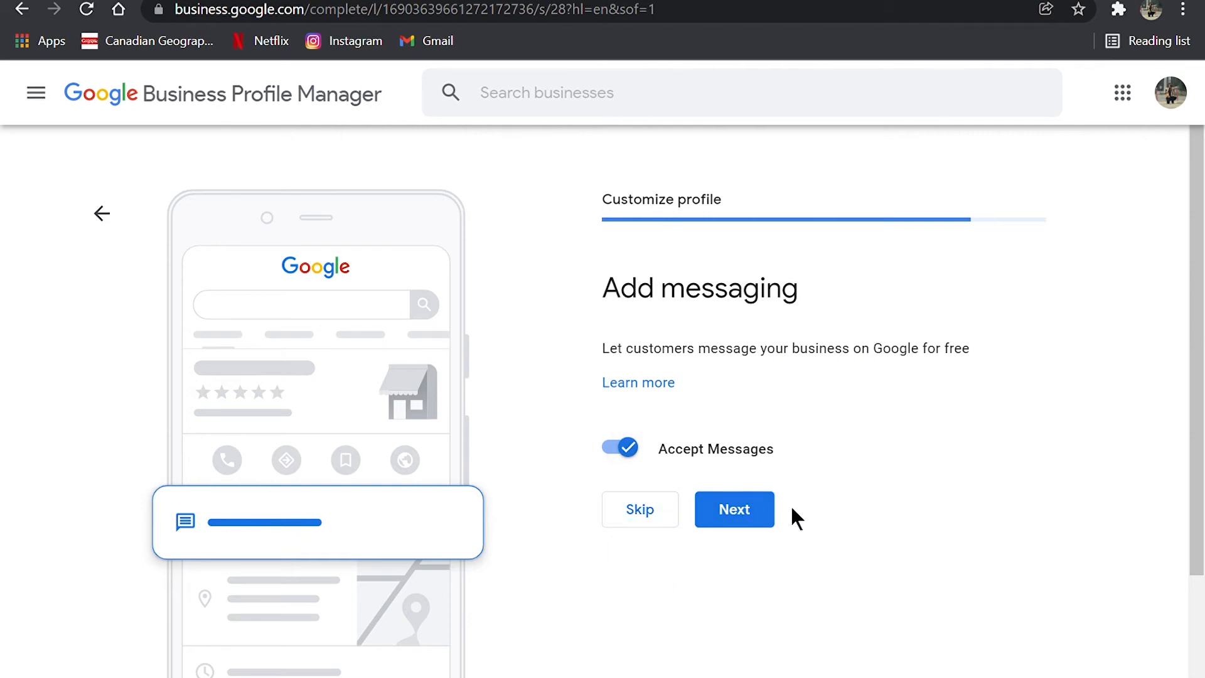
{"action": "left_click", "coordinate": [748, 526]}
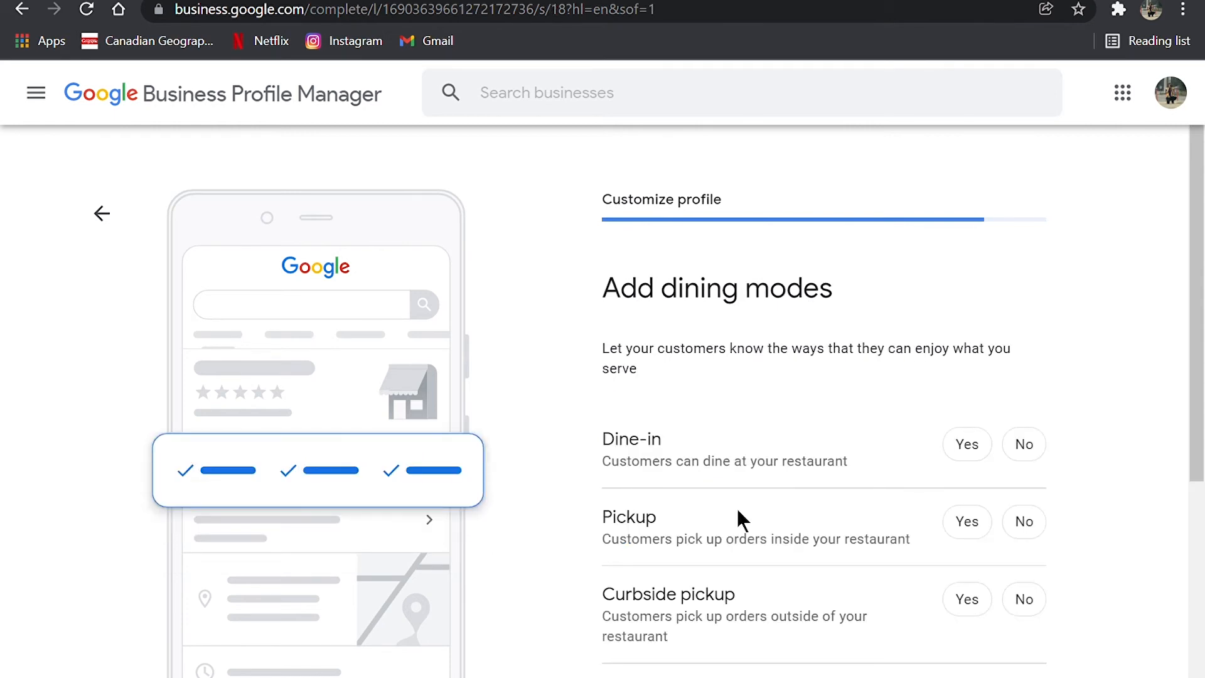
Step: Set dining modes to Yes for dine-in and pickup, and No for curbside pickup, drive-through, delivery and no-contact delivery
{"action": "left_click", "coordinate": [989, 461]}
{"action": "scroll", "coordinate": [782, 465], "scroll_direction": "down", "scroll_amount": 2}
{"action": "left_click", "coordinate": [988, 430]}
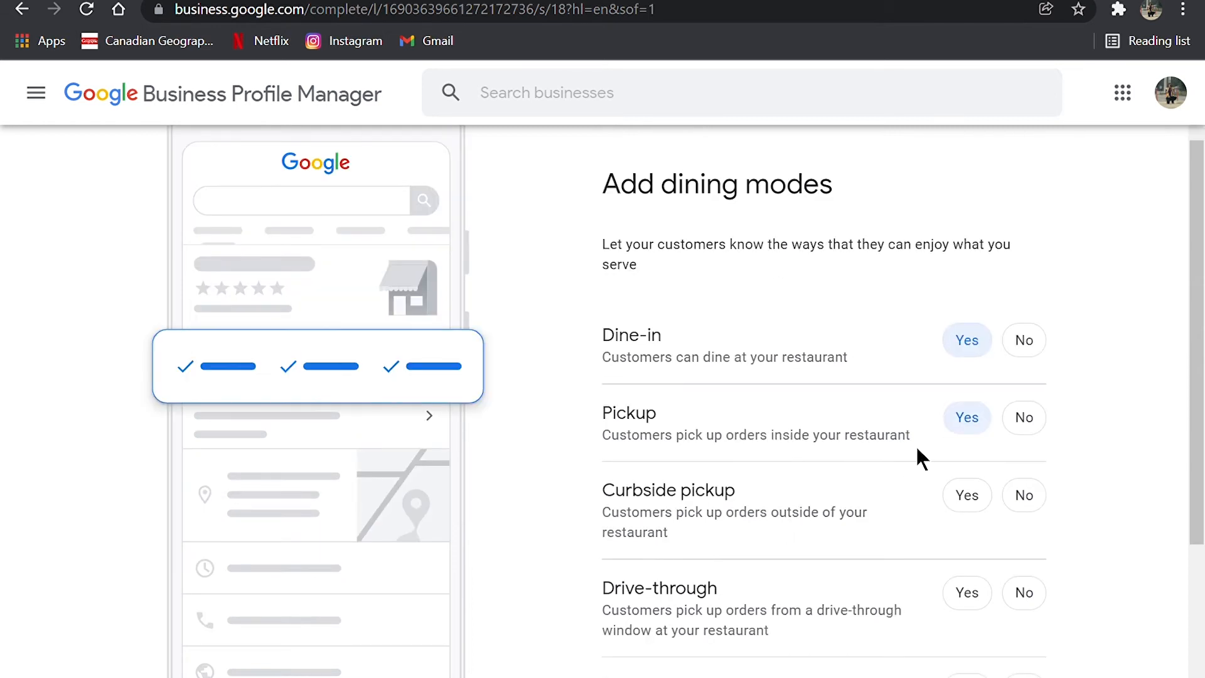
{"action": "left_click", "coordinate": [1023, 494]}
{"action": "scroll", "coordinate": [1008, 371], "scroll_direction": "down", "scroll_amount": 4}
{"action": "left_click", "coordinate": [1021, 363]}
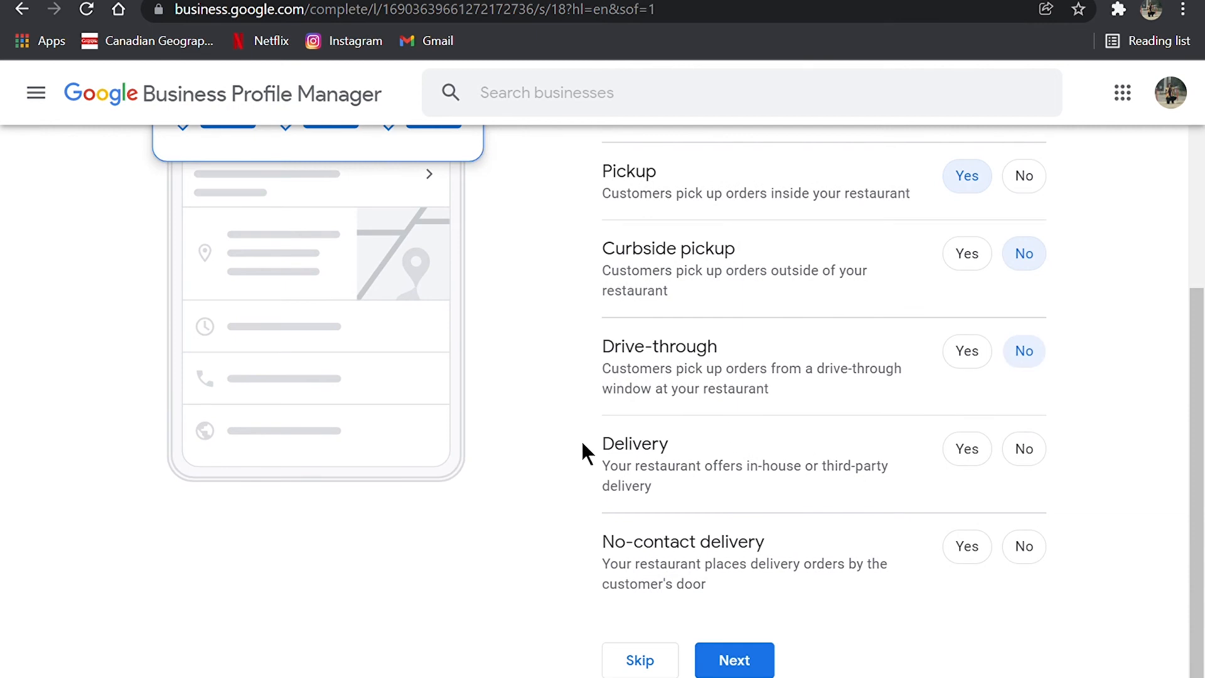
{"action": "scroll", "coordinate": [582, 440], "scroll_direction": "down", "scroll_amount": 1}
{"action": "left_click", "coordinate": [1024, 428]}
{"action": "left_click", "coordinate": [1034, 537]}
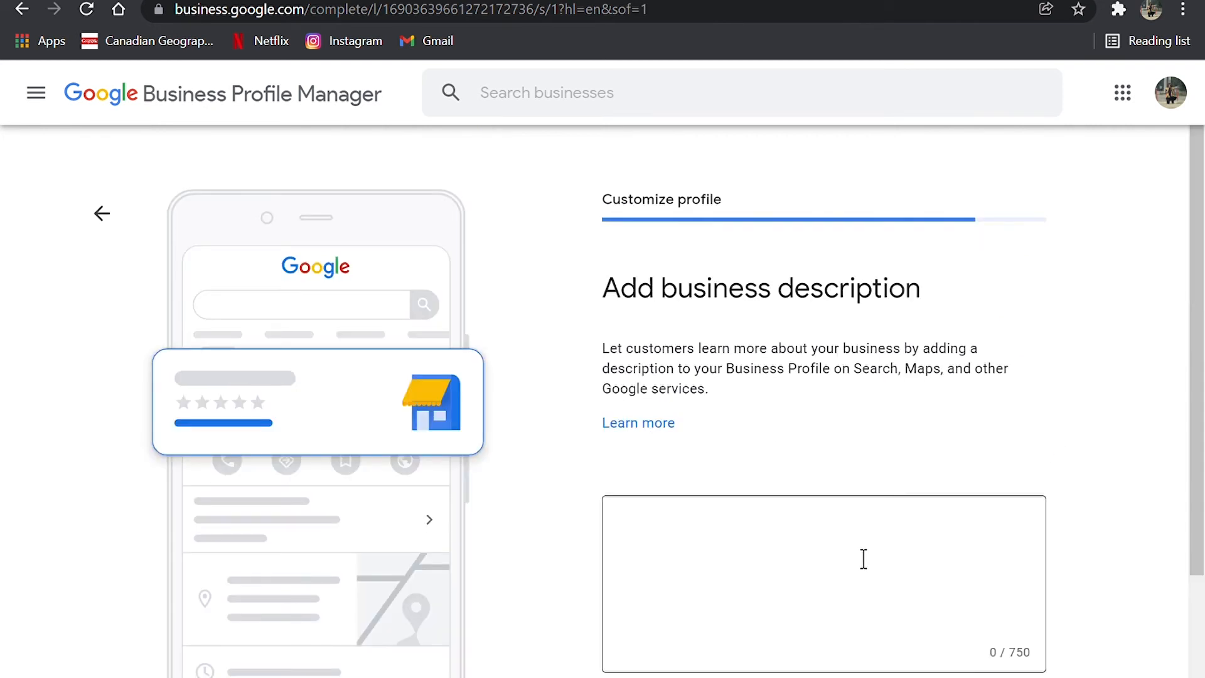
Step: Submit the business description "Byron's Beef Bagels has been in the Beef Bagel Industry for 30 years and counting, producing nothing but the highest quality of bagel."
{"action": "left_click", "coordinate": [863, 559]}
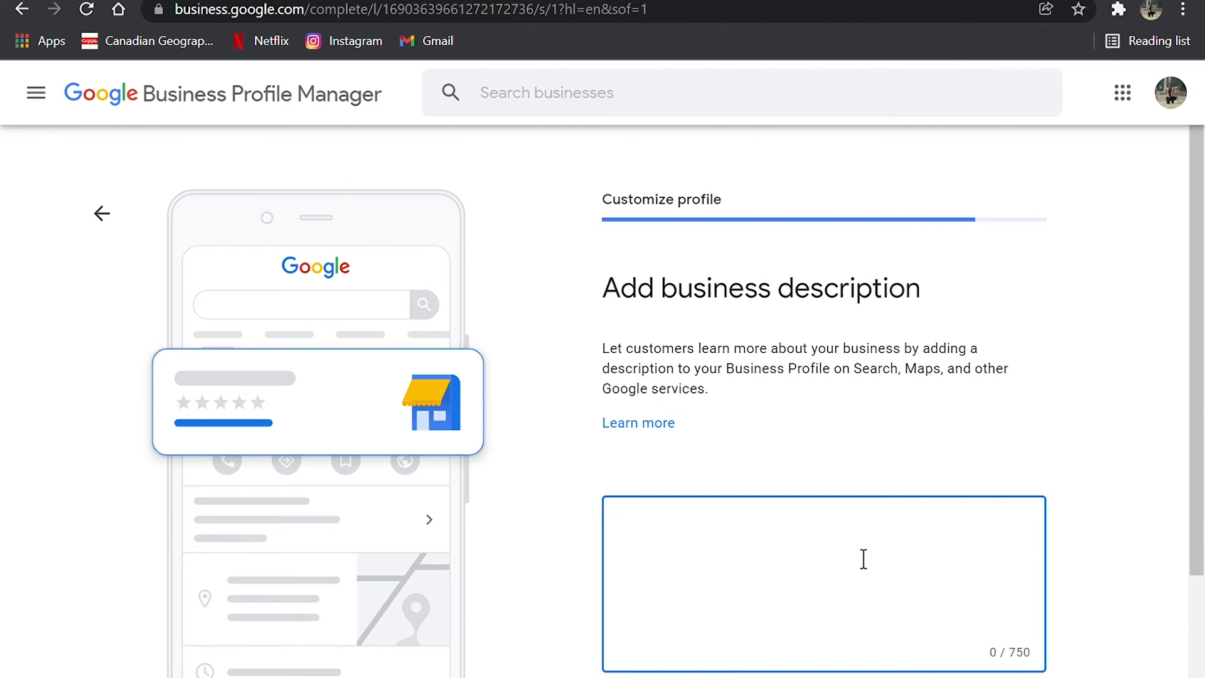
{"action": "type", "text": "Byrons Beef Bagels has been in the Beef Bagel Industry for 30 years and counting, producing nothing but the highest quality of bagel."}
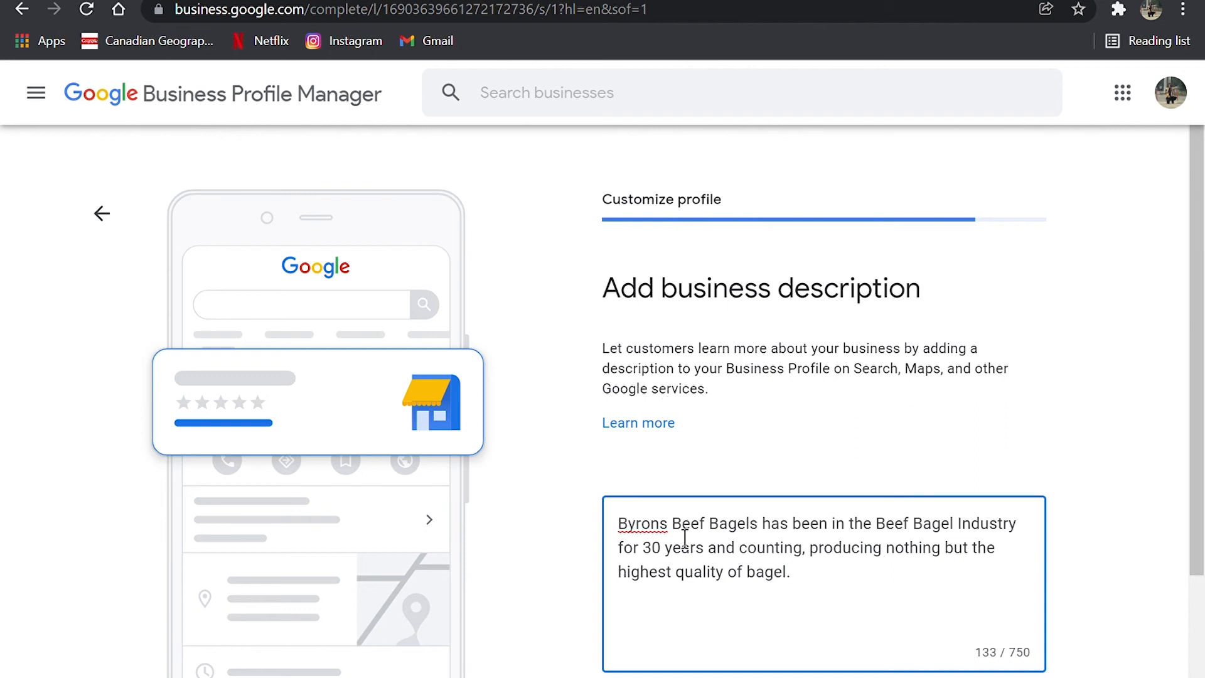
{"action": "left_click", "coordinate": [661, 524]}
{"action": "type", "text": "'"}
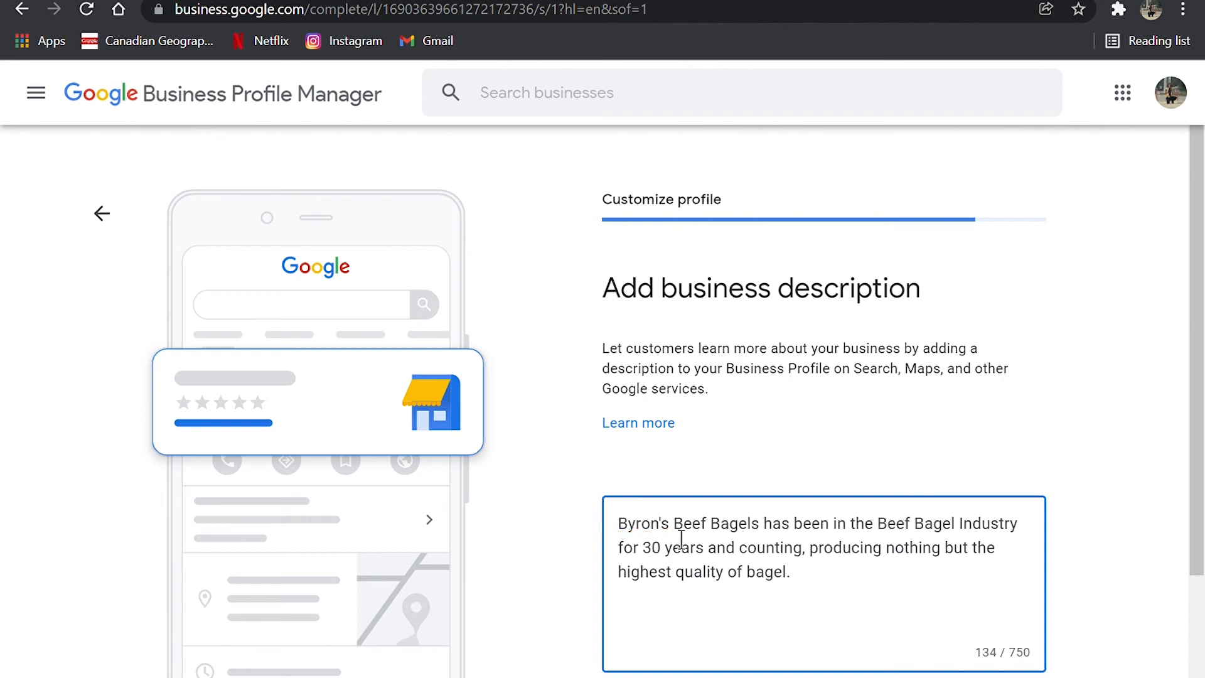
{"action": "scroll", "coordinate": [947, 548], "scroll_direction": "down", "scroll_amount": 2}
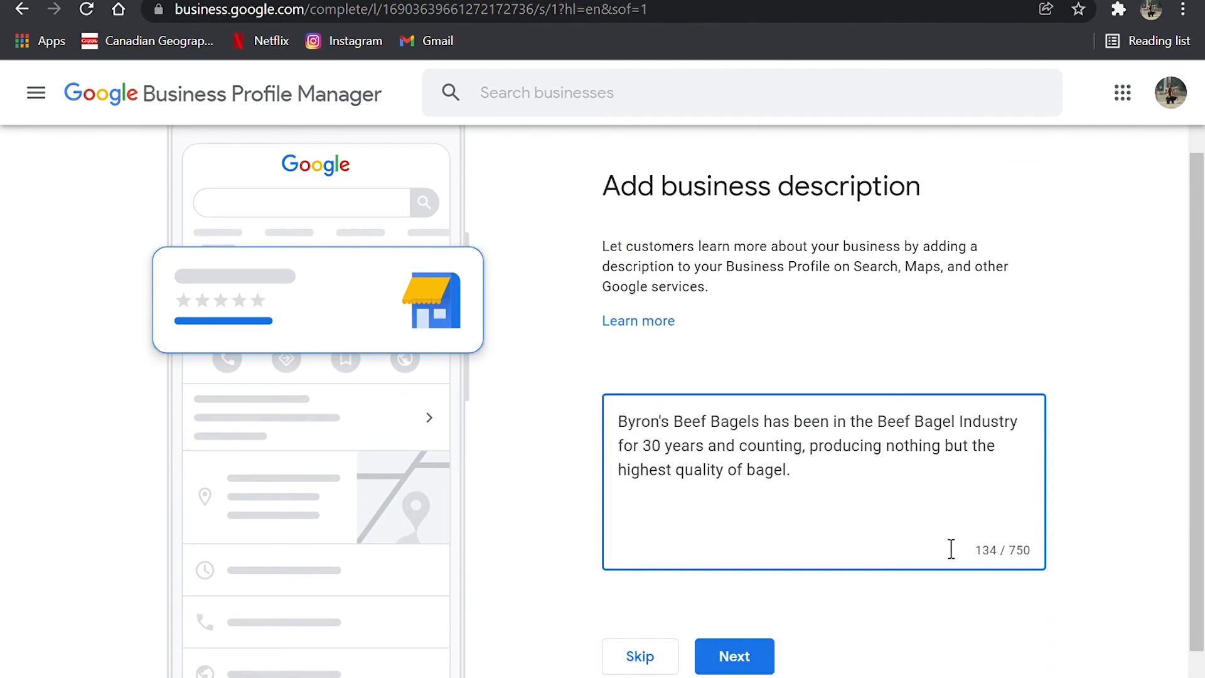
{"action": "left_click", "coordinate": [750, 669]}
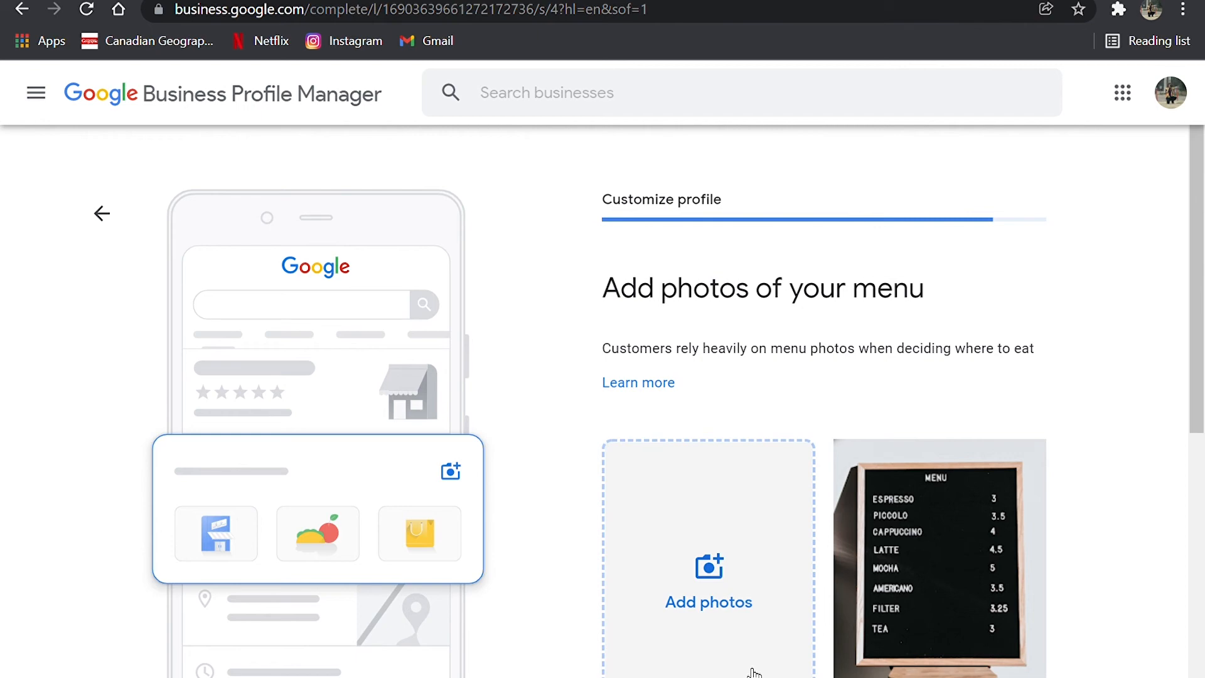
Step: Upload a photo from the computer as the restaurant's menu photo and continue the setup
{"action": "scroll", "coordinate": [762, 417], "scroll_direction": "down", "scroll_amount": 1}
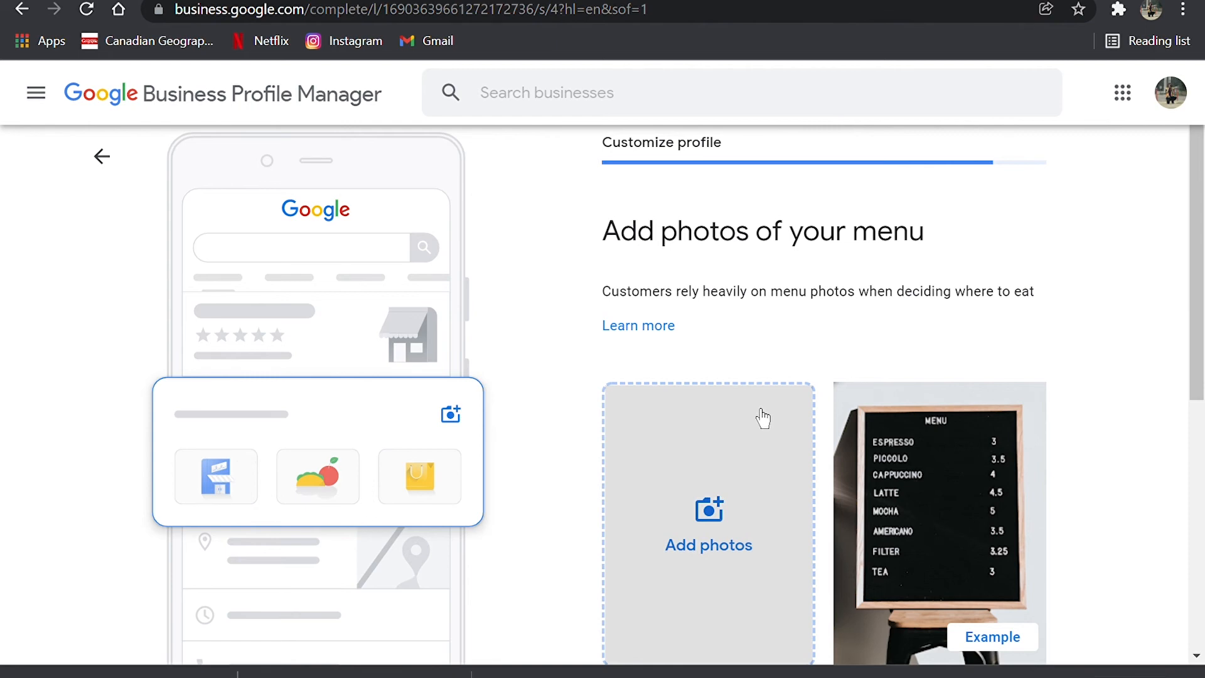
{"action": "left_click", "coordinate": [762, 417]}
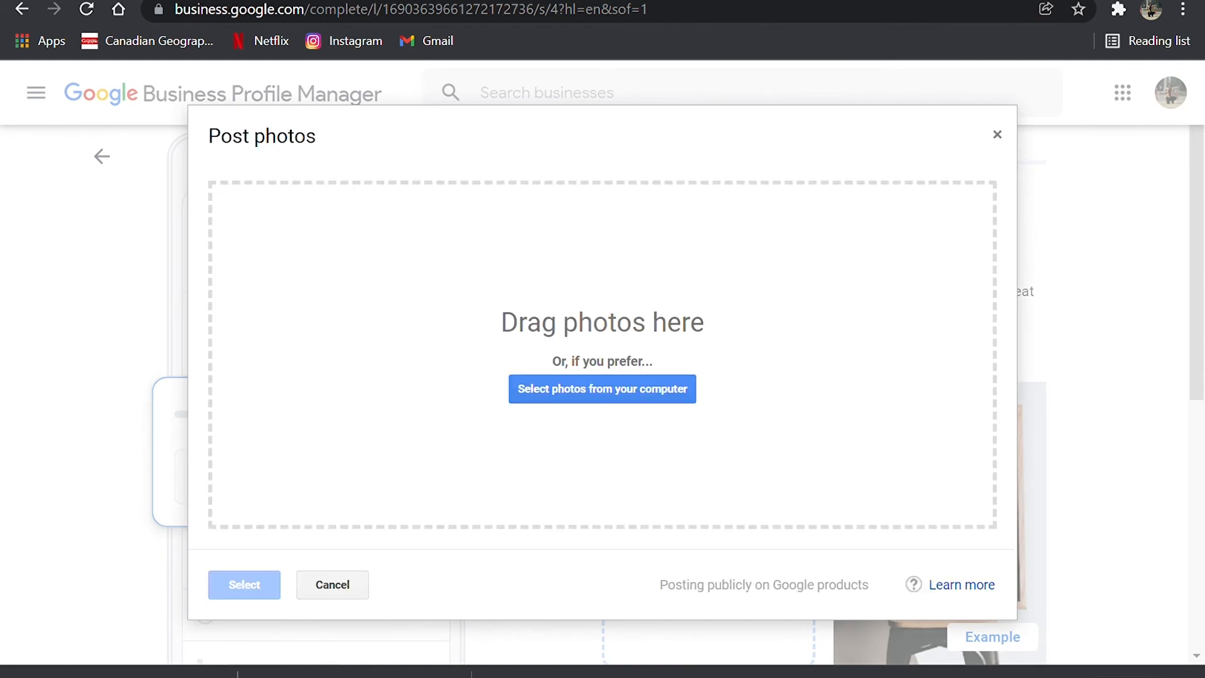
{"action": "left_click_drag", "start_coordinate": [78, 611], "coordinate": [455, 382]}
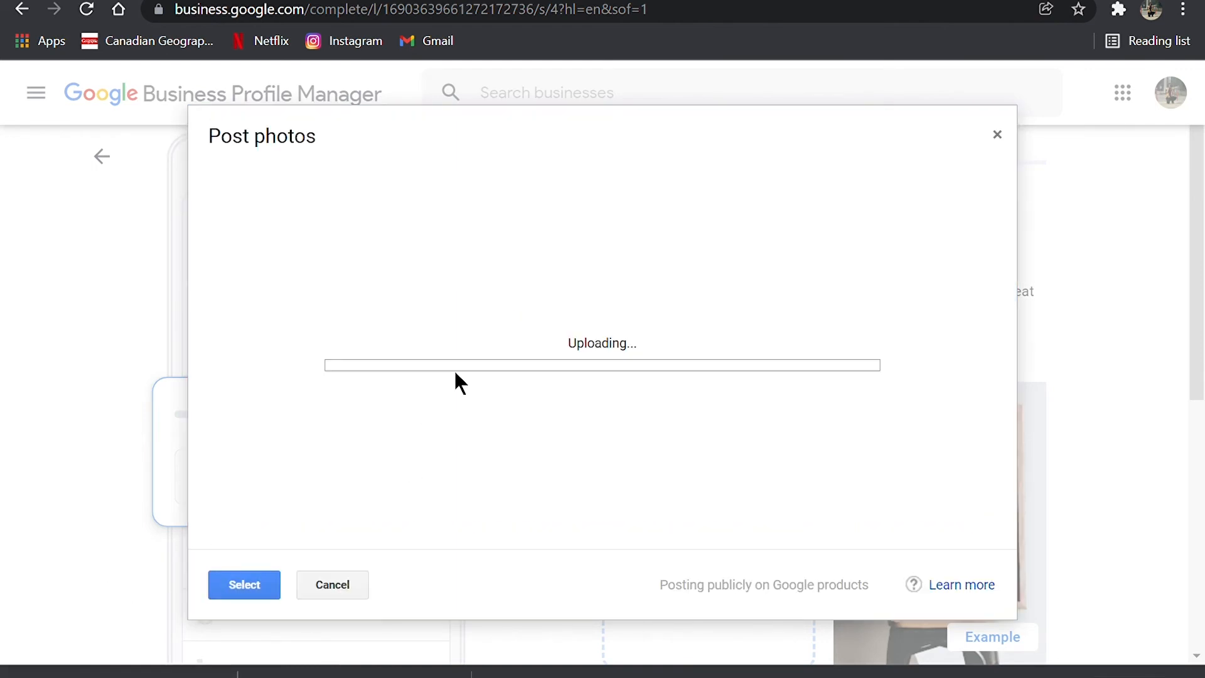
{"action": "left_click", "coordinate": [647, 572]}
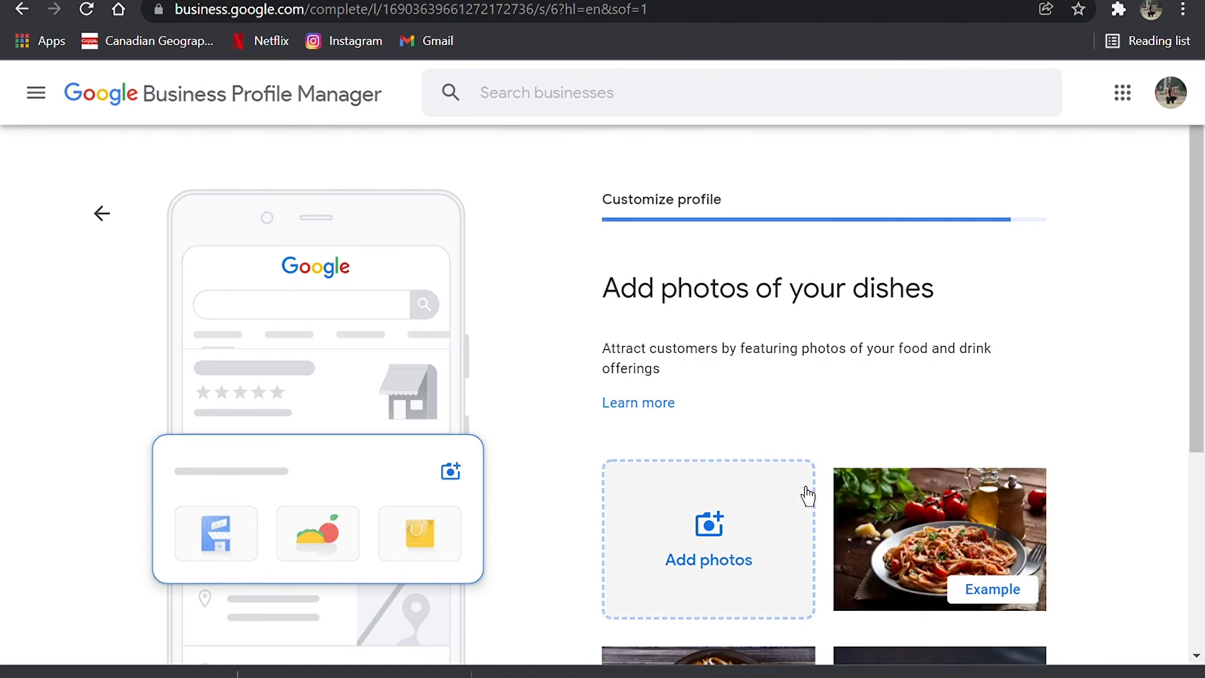
Step: Look over the example dish photos and skip adding photos of the restaurant's dishes
{"action": "scroll", "coordinate": [830, 464], "scroll_direction": "down", "scroll_amount": 3}
{"action": "scroll", "coordinate": [830, 459], "scroll_direction": "down", "scroll_amount": 2}
{"action": "scroll", "coordinate": [829, 459], "scroll_direction": "up", "scroll_amount": 4}
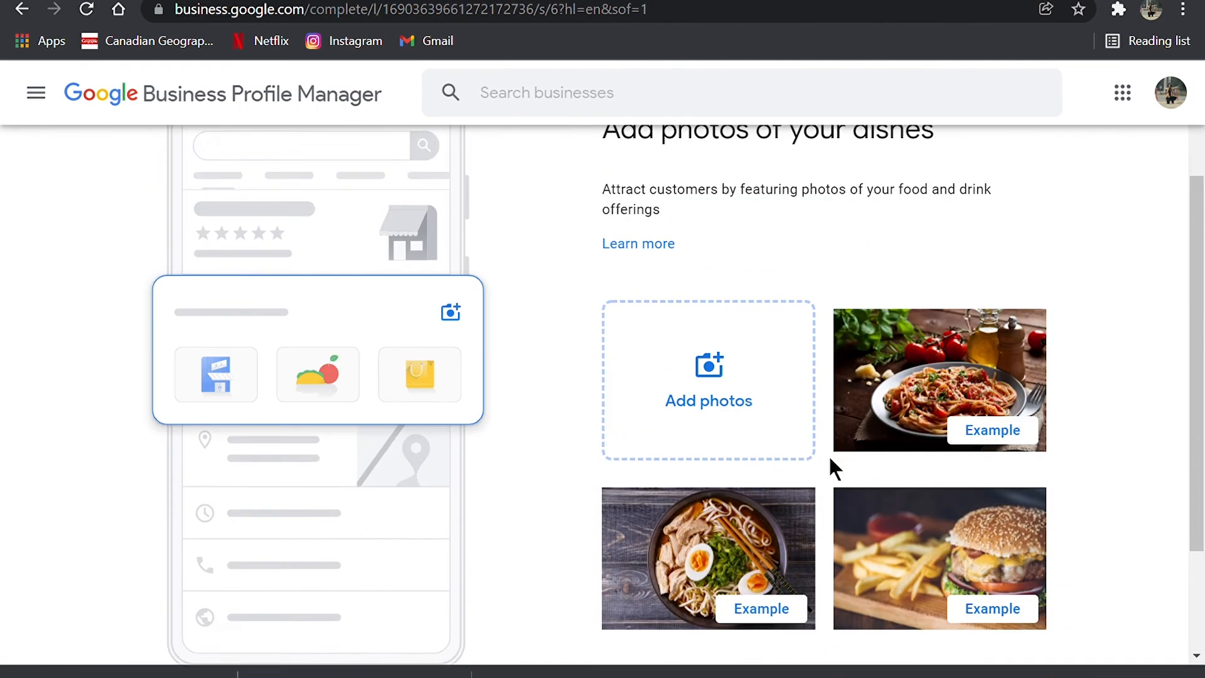
{"action": "scroll", "coordinate": [904, 488], "scroll_direction": "down", "scroll_amount": 4}
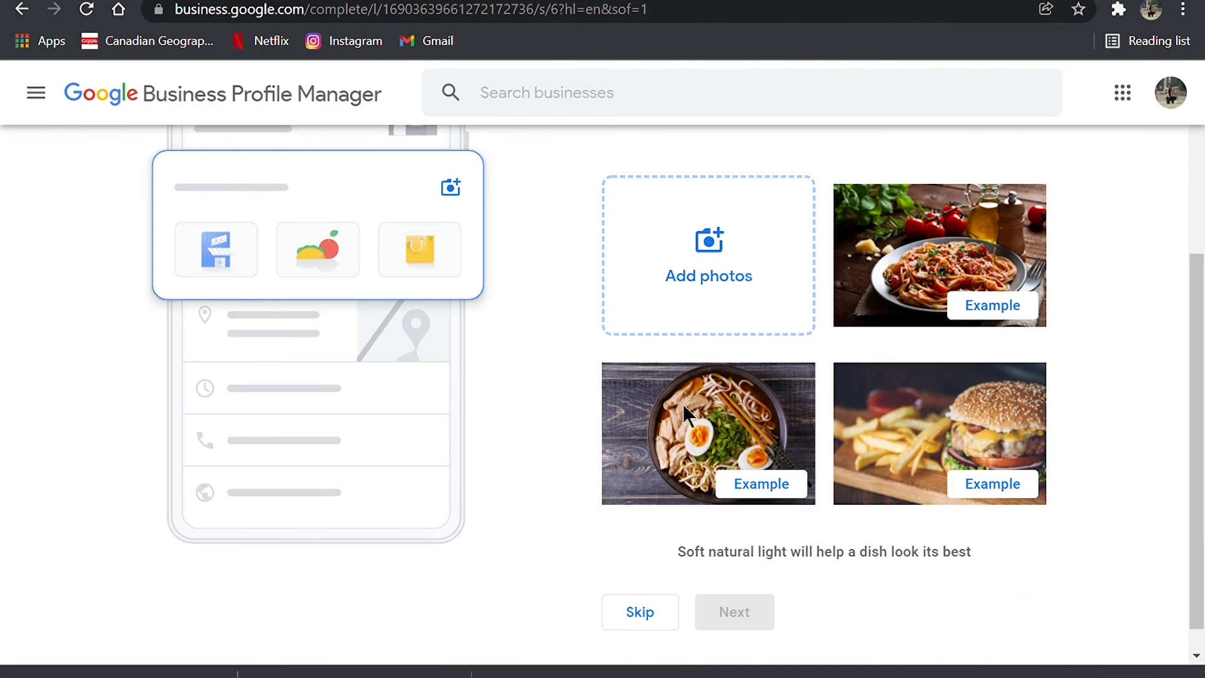
{"action": "scroll", "coordinate": [952, 352], "scroll_direction": "up", "scroll_amount": 5}
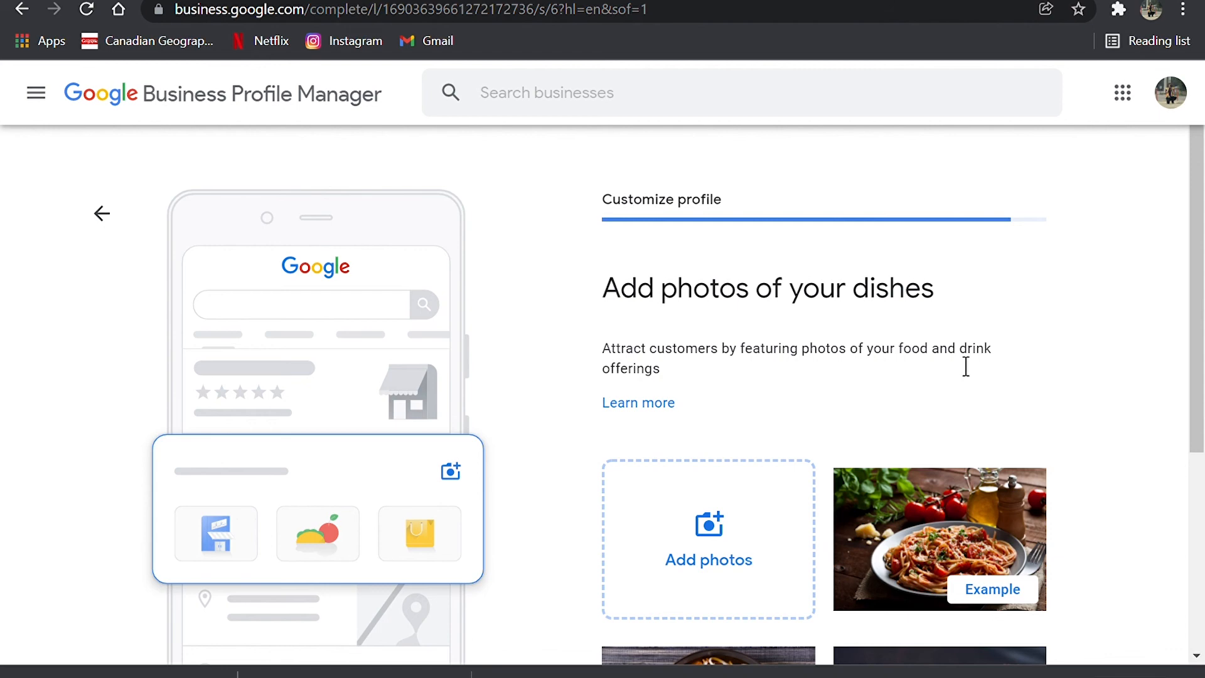
{"action": "scroll", "coordinate": [966, 366], "scroll_direction": "down", "scroll_amount": 5}
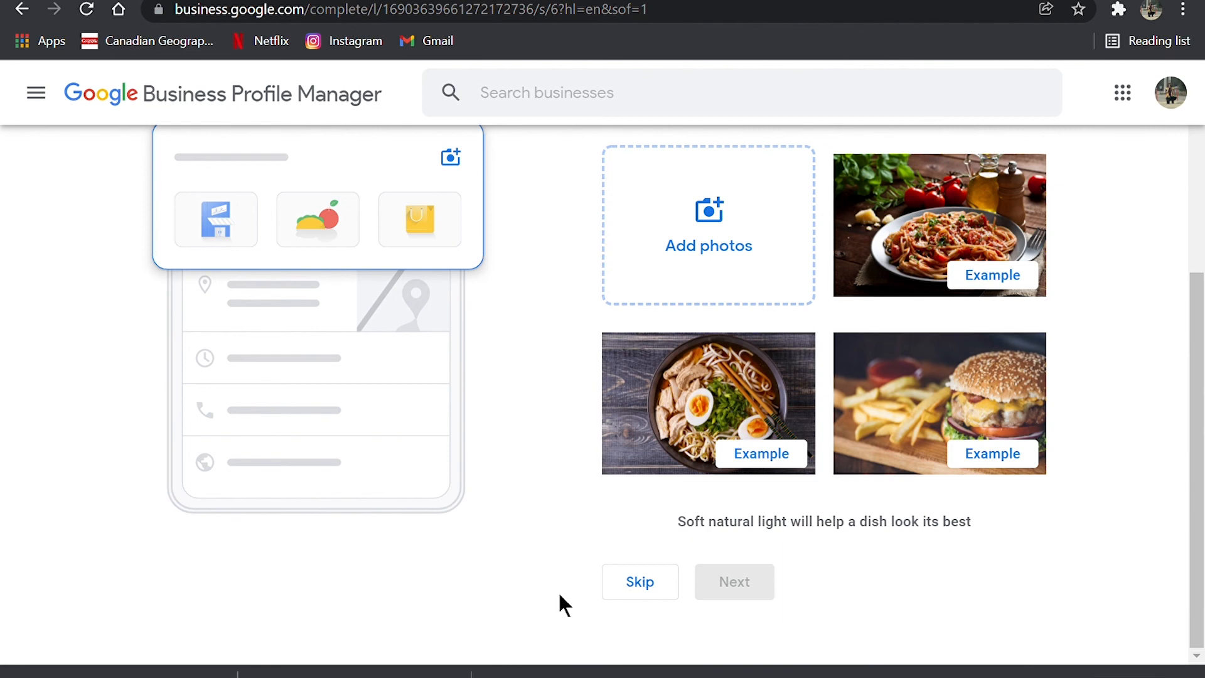
{"action": "left_click", "coordinate": [629, 579]}
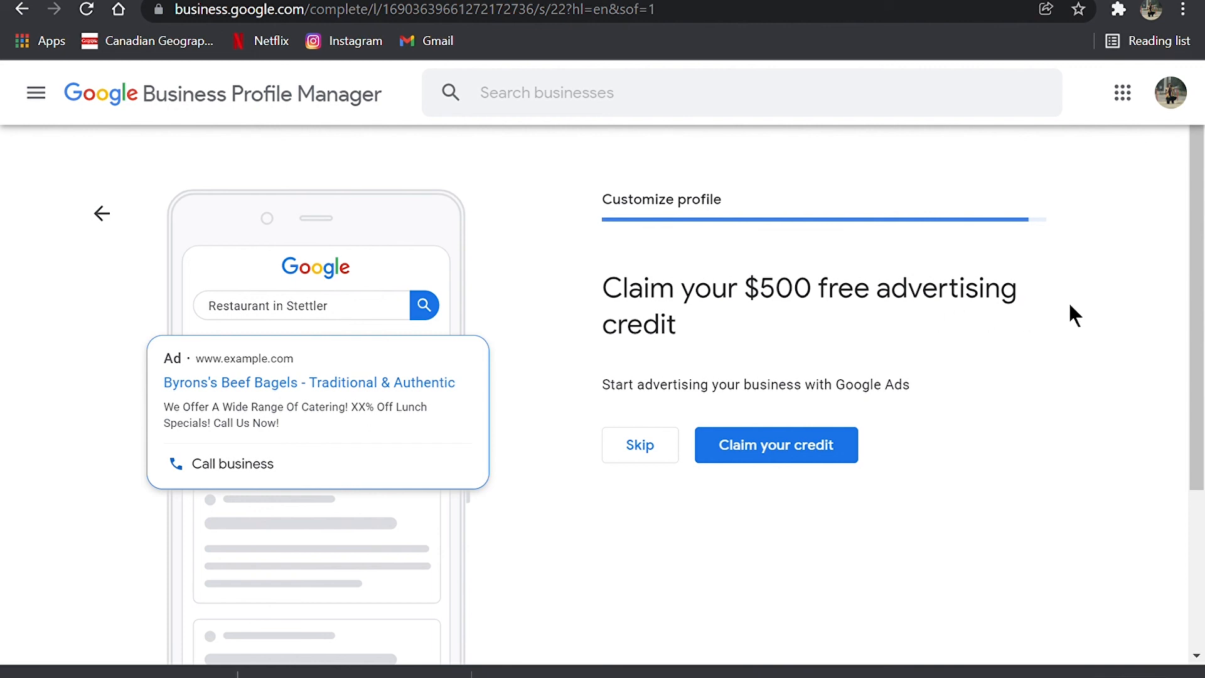
Step: Skip the $500 free advertising credit and continue to the business dashboard
{"action": "left_click", "coordinate": [638, 446]}
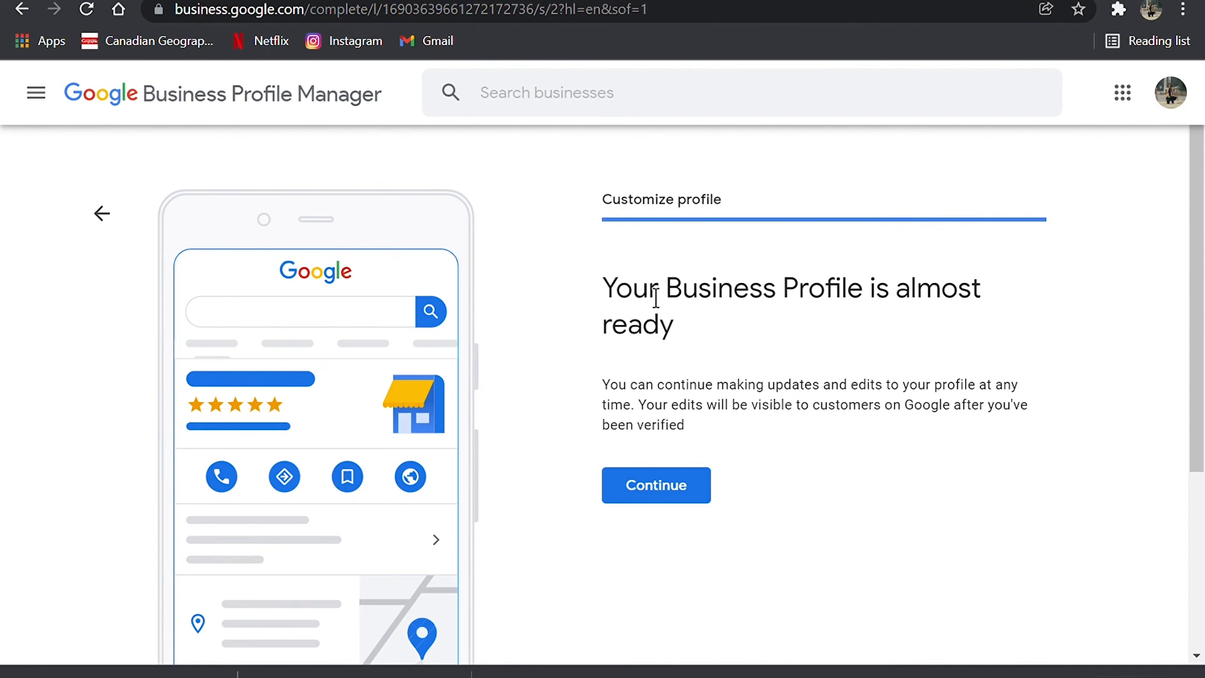
{"action": "left_click", "coordinate": [684, 494]}
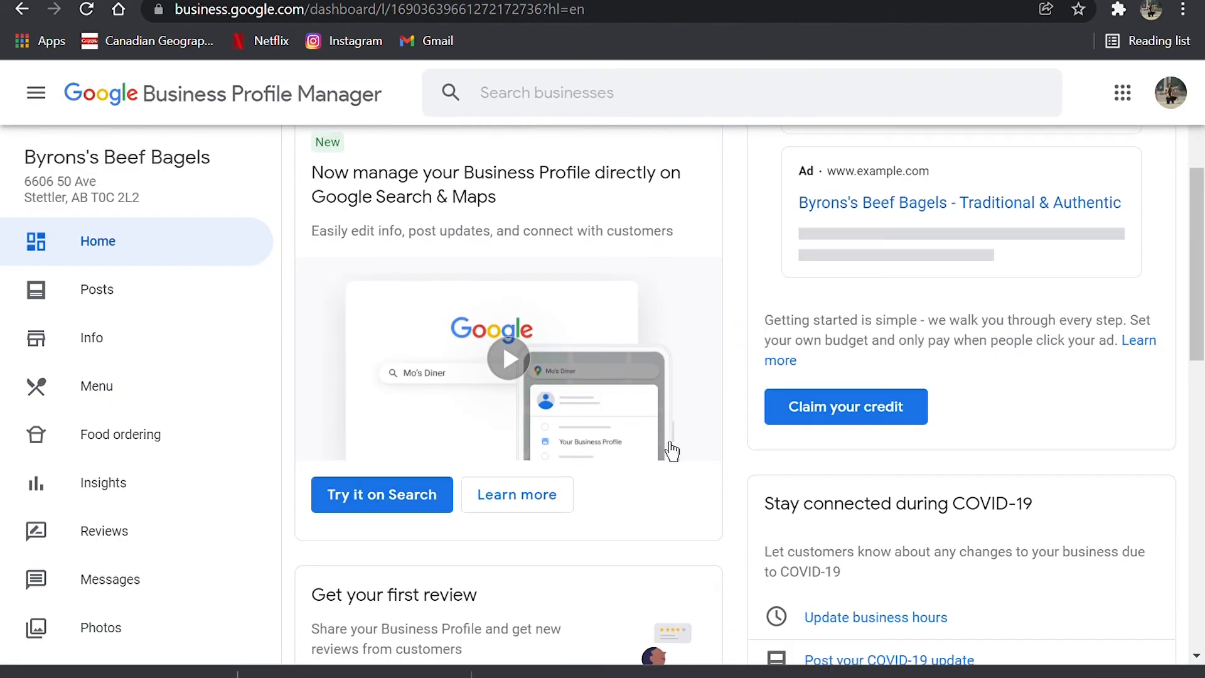
Step: Review the cards on the business dashboard's home page, including the Pending listing notice
{"action": "scroll", "coordinate": [661, 444], "scroll_direction": "down", "scroll_amount": 12}
{"action": "left_click_drag", "start_coordinate": [771, 347], "coordinate": [1059, 394]}
{"action": "left_click", "coordinate": [1061, 394]}
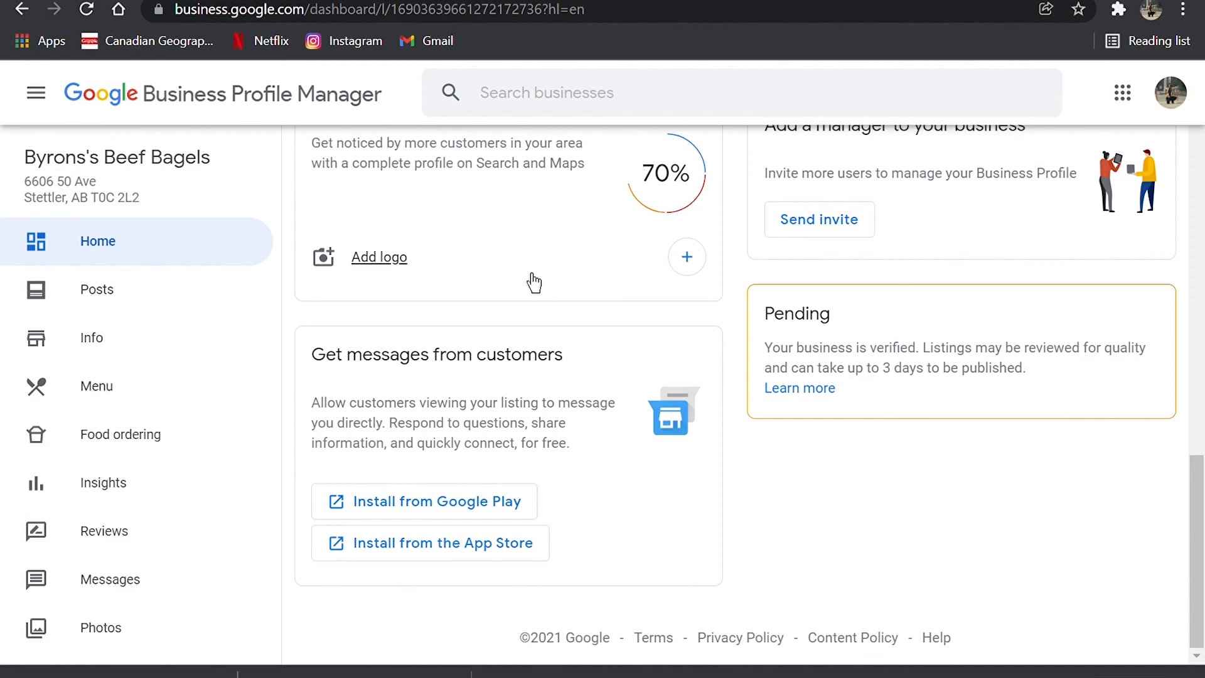
{"action": "scroll", "coordinate": [530, 279], "scroll_direction": "up", "scroll_amount": 10}
{"action": "scroll", "coordinate": [521, 261], "scroll_direction": "up", "scroll_amount": 3}
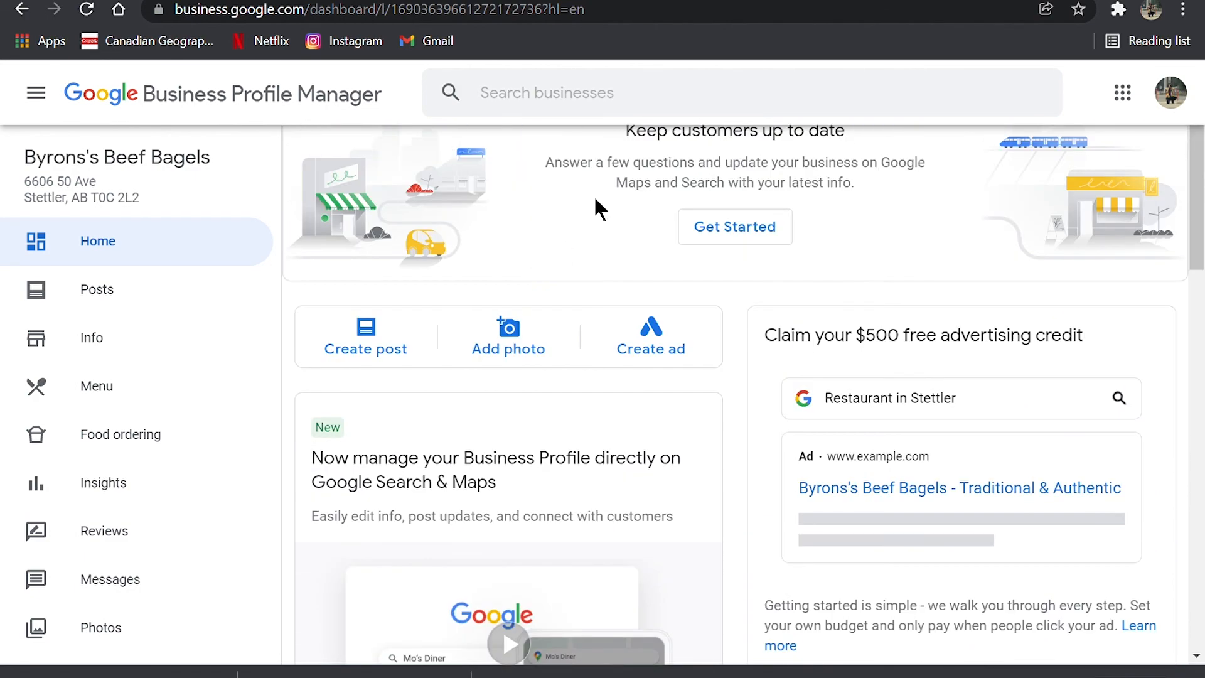
{"action": "scroll", "coordinate": [684, 479], "scroll_direction": "down", "scroll_amount": 9}
{"action": "scroll", "coordinate": [910, 549], "scroll_direction": "up", "scroll_amount": 6}
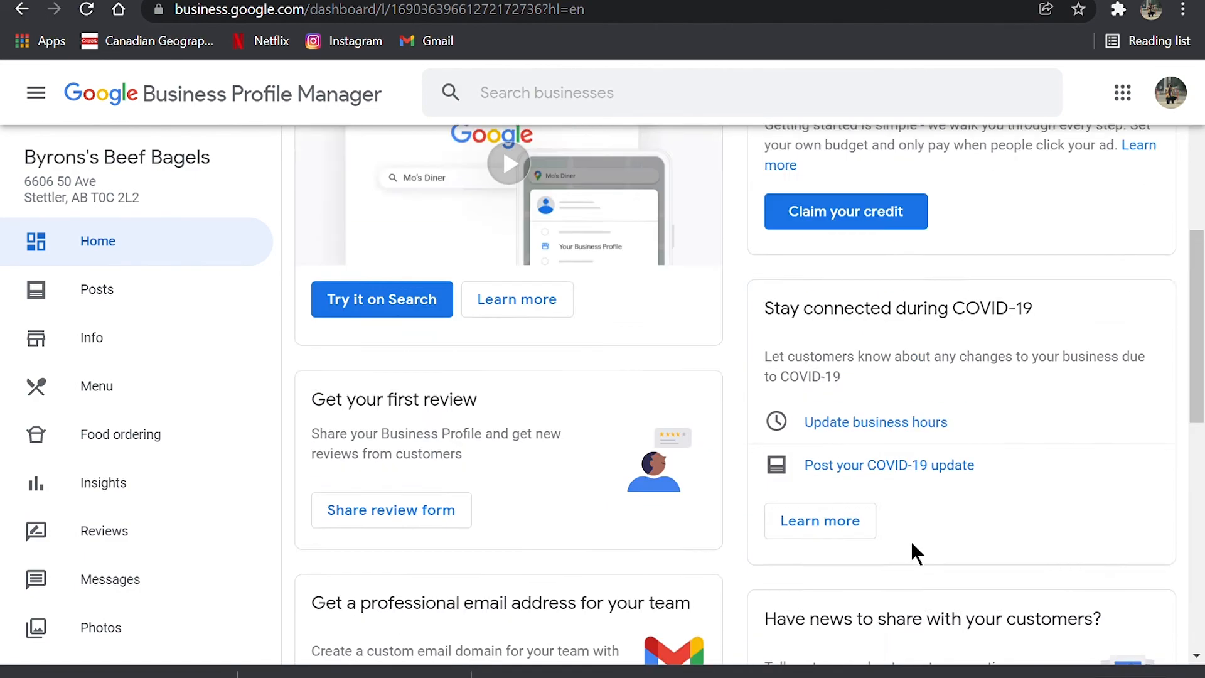
{"action": "scroll", "coordinate": [913, 552], "scroll_direction": "up", "scroll_amount": 3}
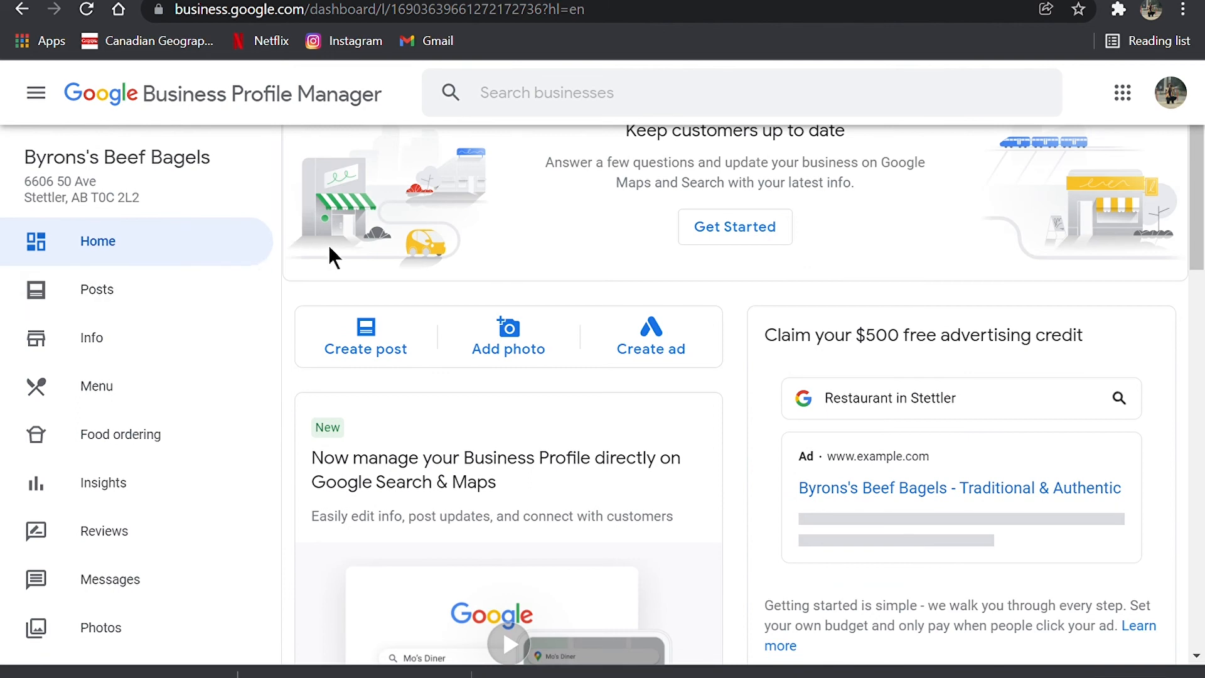